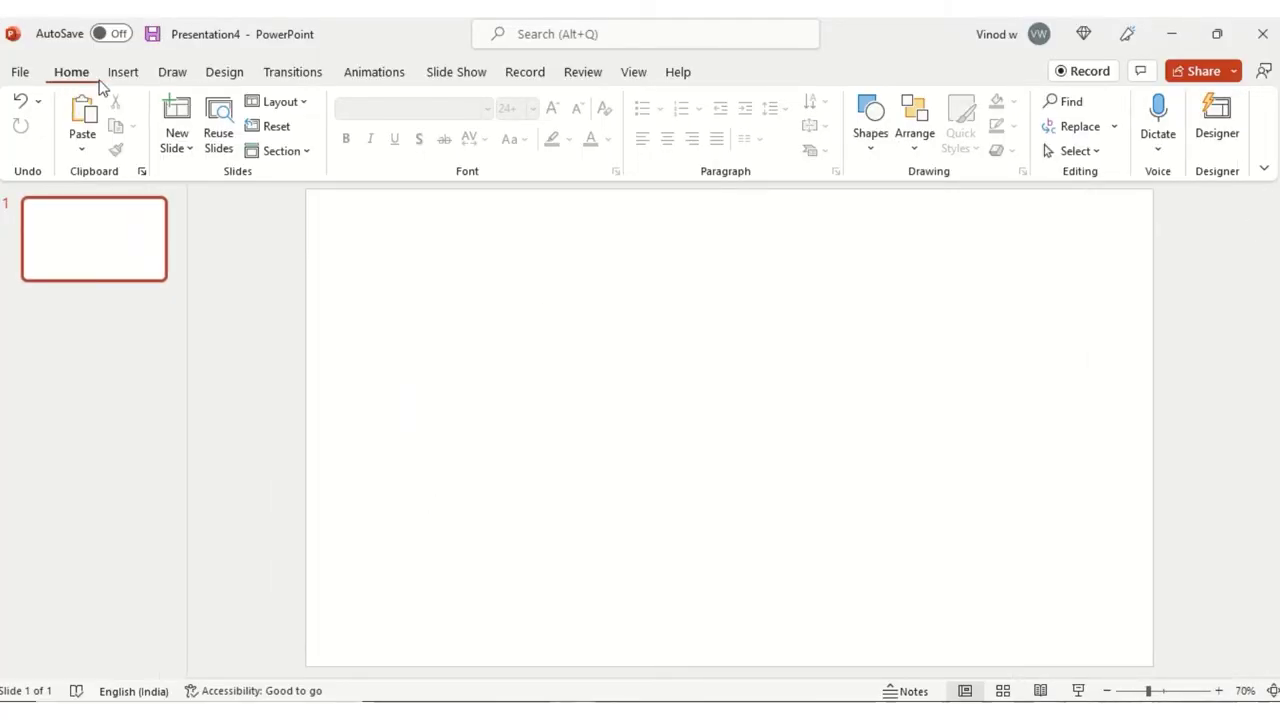
Draw a full-height rectangle strip at the slide's left edge and copy it into five adjacent strips.
{"action": "left_click", "coordinate": [122, 76]}
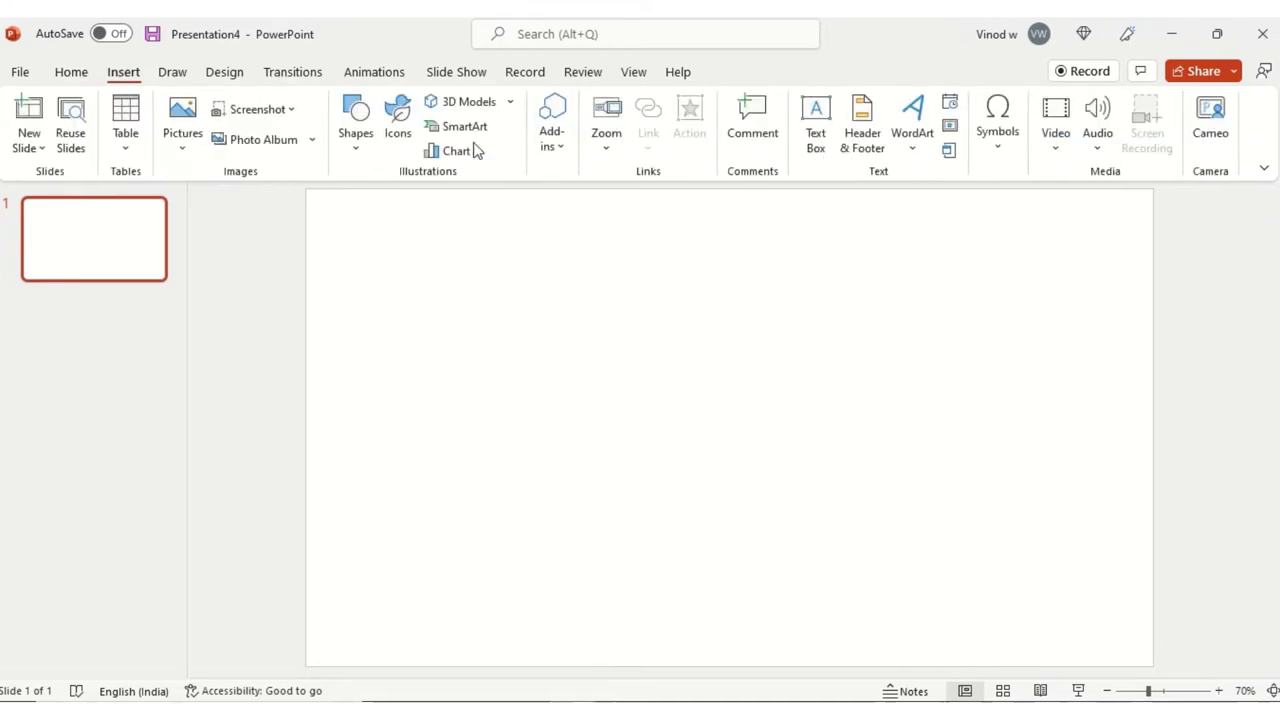
{"action": "left_click", "coordinate": [374, 158]}
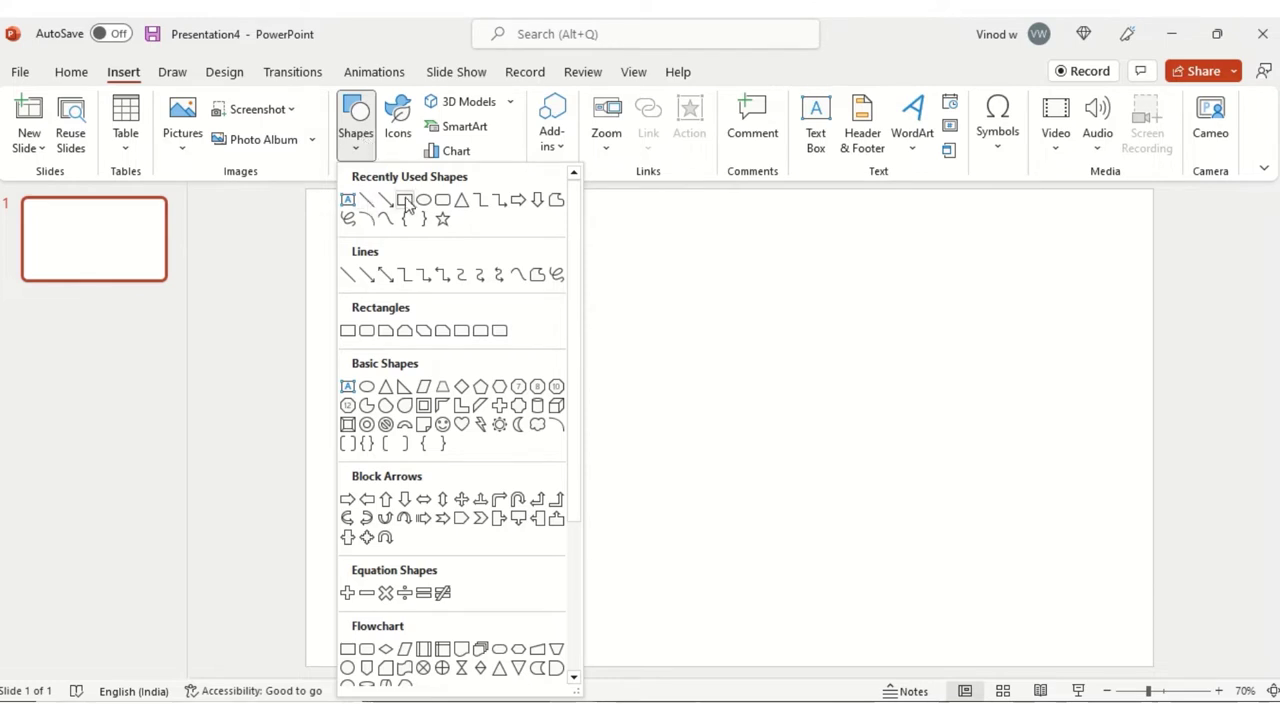
{"action": "left_click", "coordinate": [405, 199]}
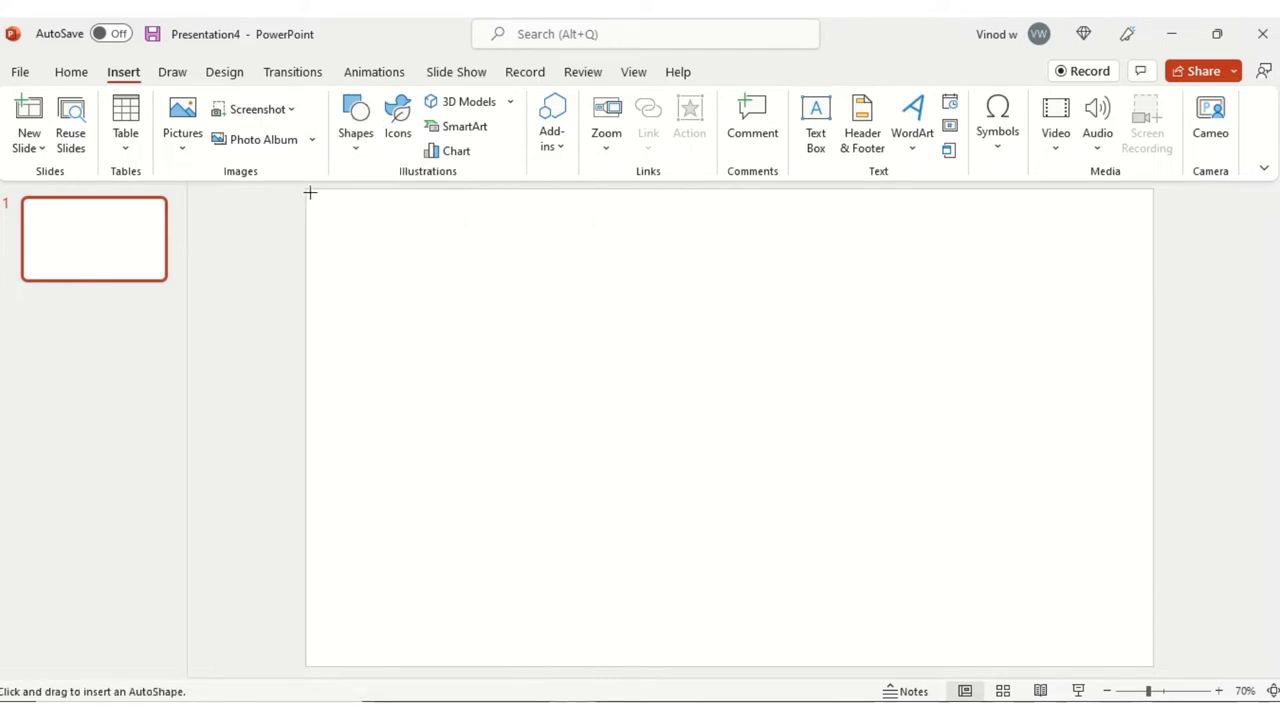
{"action": "left_click_drag", "start_coordinate": [306, 188], "coordinate": [379, 665]}
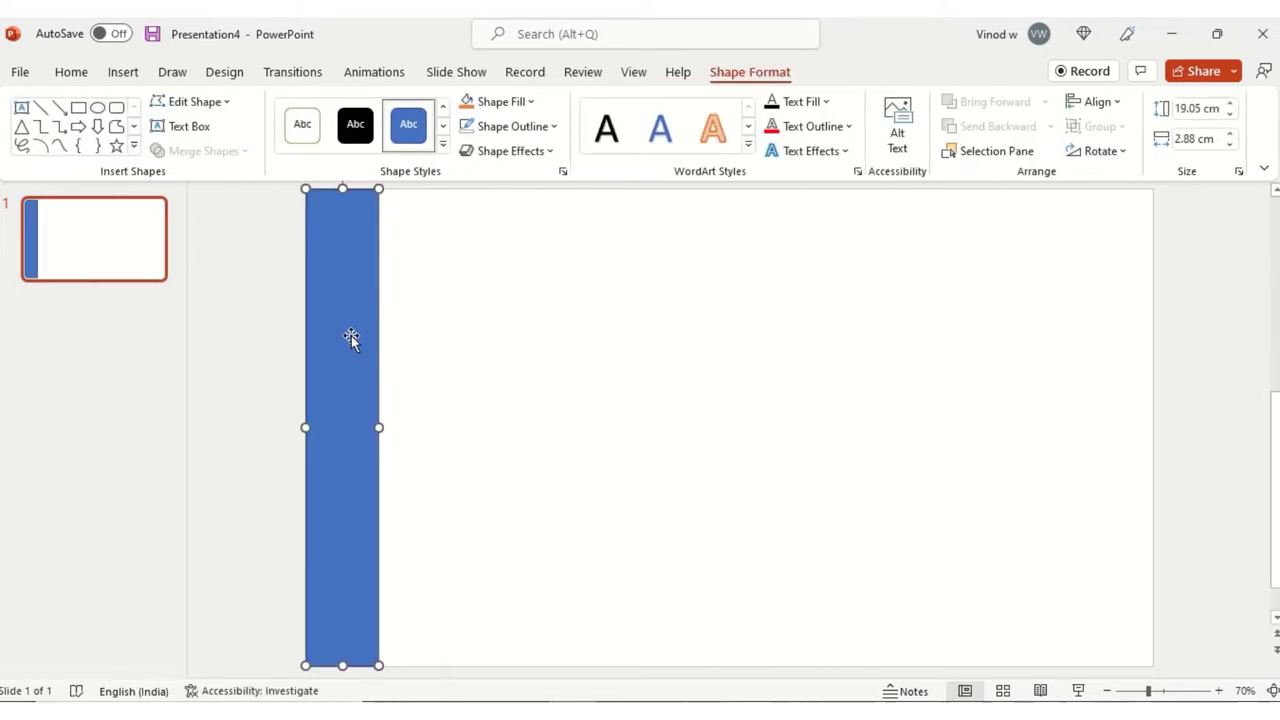
{"action": "left_click_drag", "start_coordinate": [366, 328], "coordinate": [647, 302]}
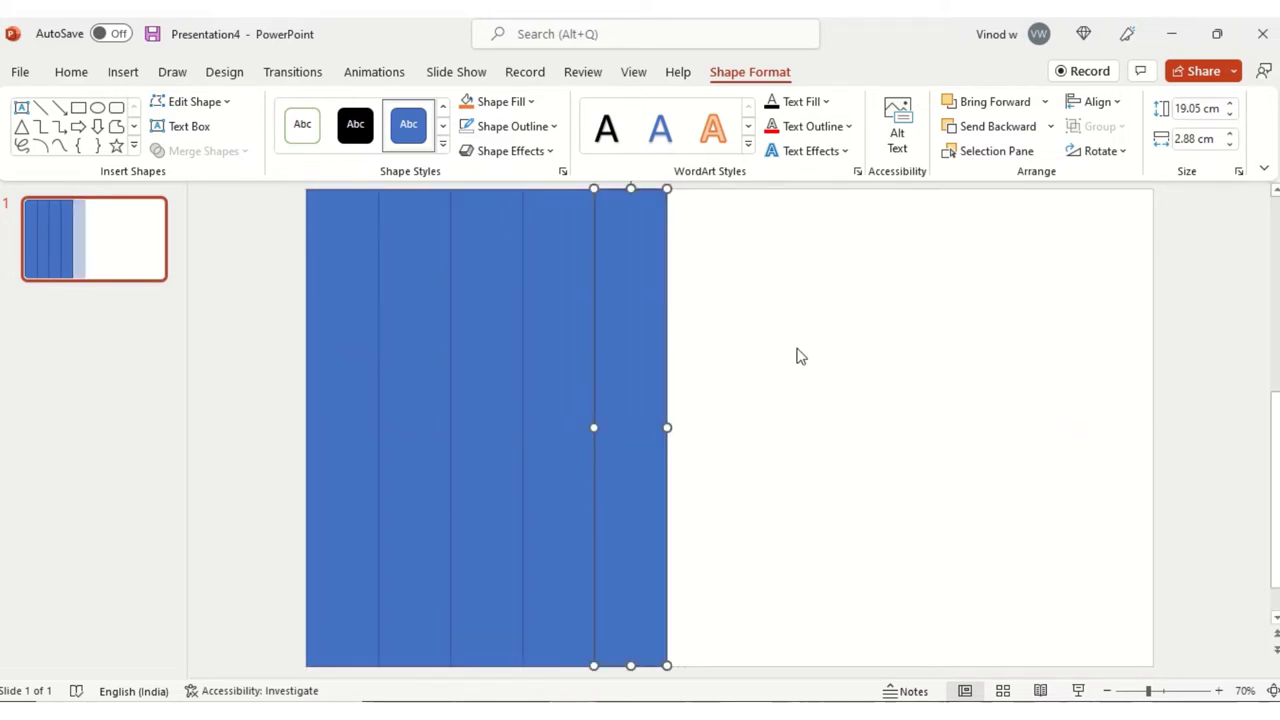
{"action": "left_click", "coordinate": [741, 318]}
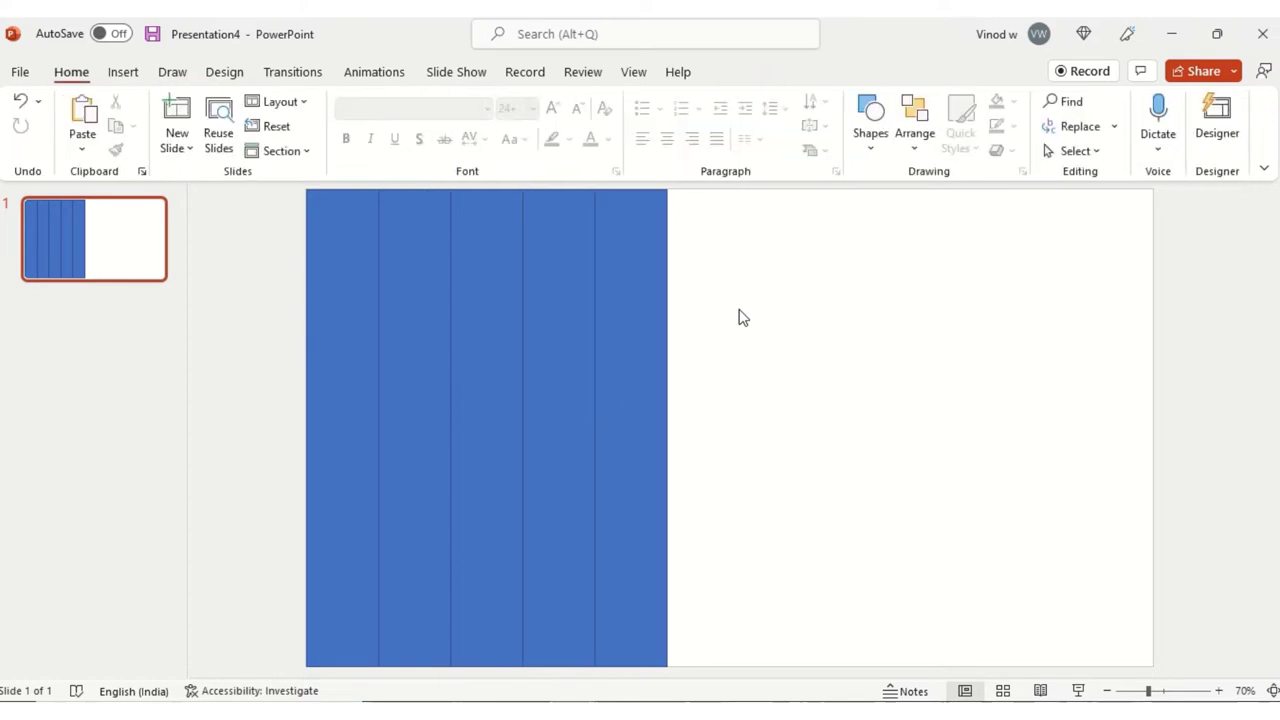
Draw a small isosceles triangle, rotate it right 90°, and set it against the fifth strip's right edge.
{"action": "left_click", "coordinate": [871, 134]}
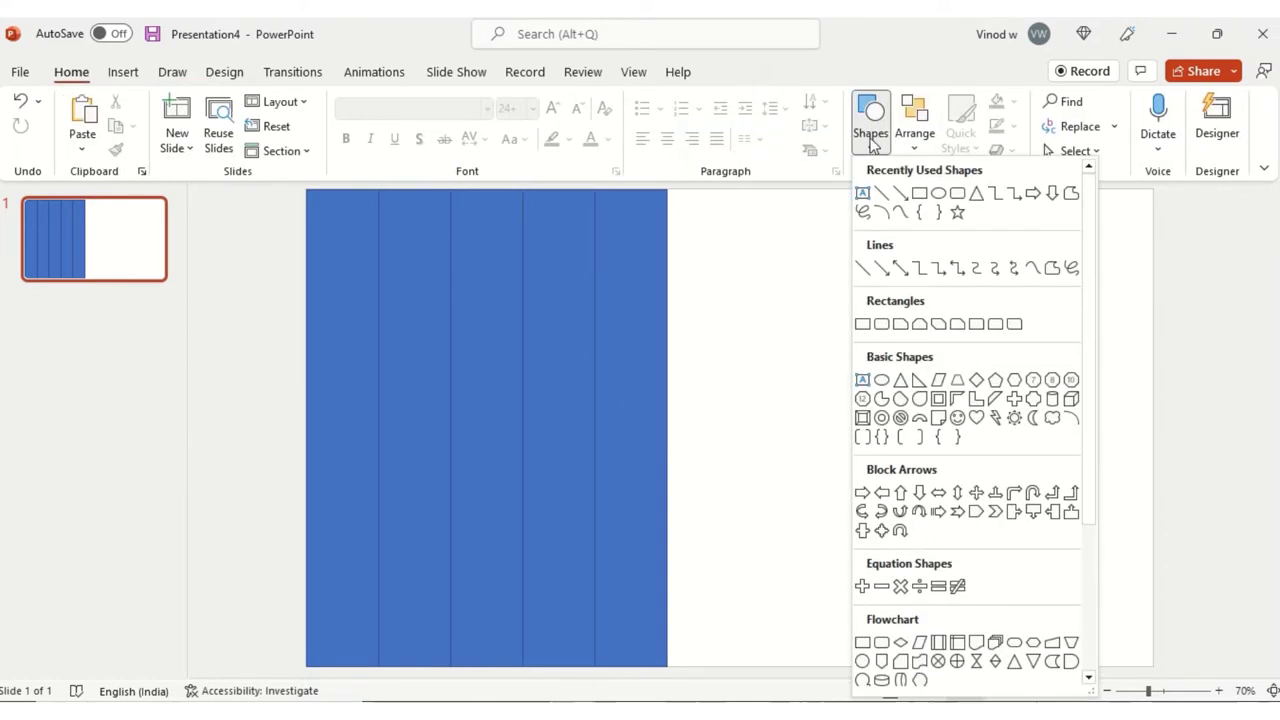
{"action": "left_click", "coordinate": [902, 385]}
{"action": "left_click_drag", "start_coordinate": [775, 287], "coordinate": [857, 383]}
{"action": "left_click_drag", "start_coordinate": [857, 285], "coordinate": [846, 330]}
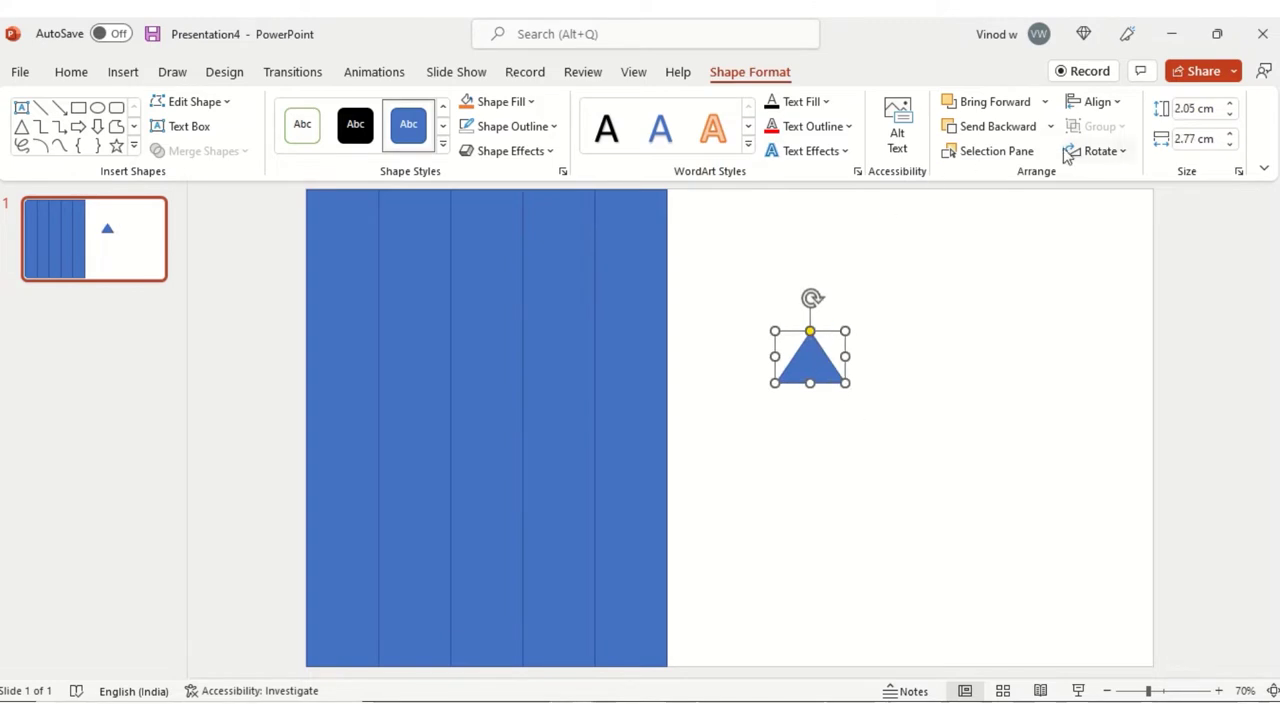
{"action": "left_click", "coordinate": [1106, 154]}
{"action": "left_click", "coordinate": [1136, 179]}
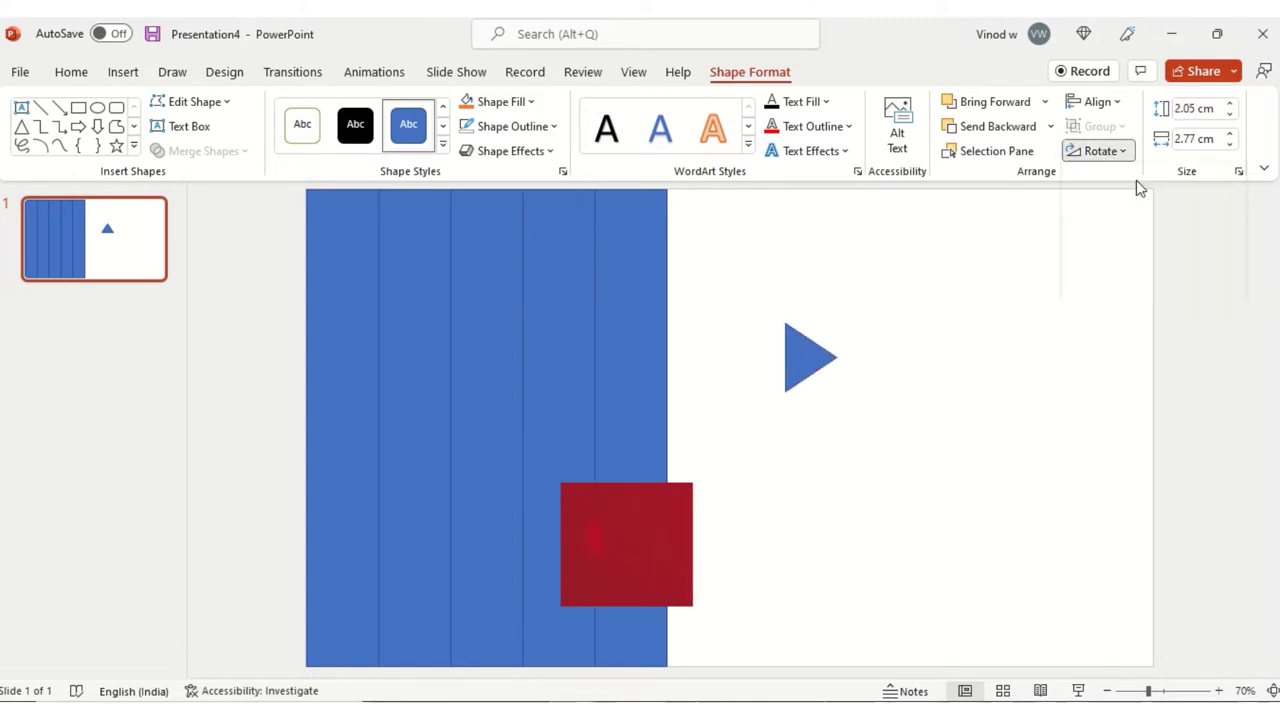
{"action": "left_click_drag", "start_coordinate": [800, 360], "coordinate": [691, 549]}
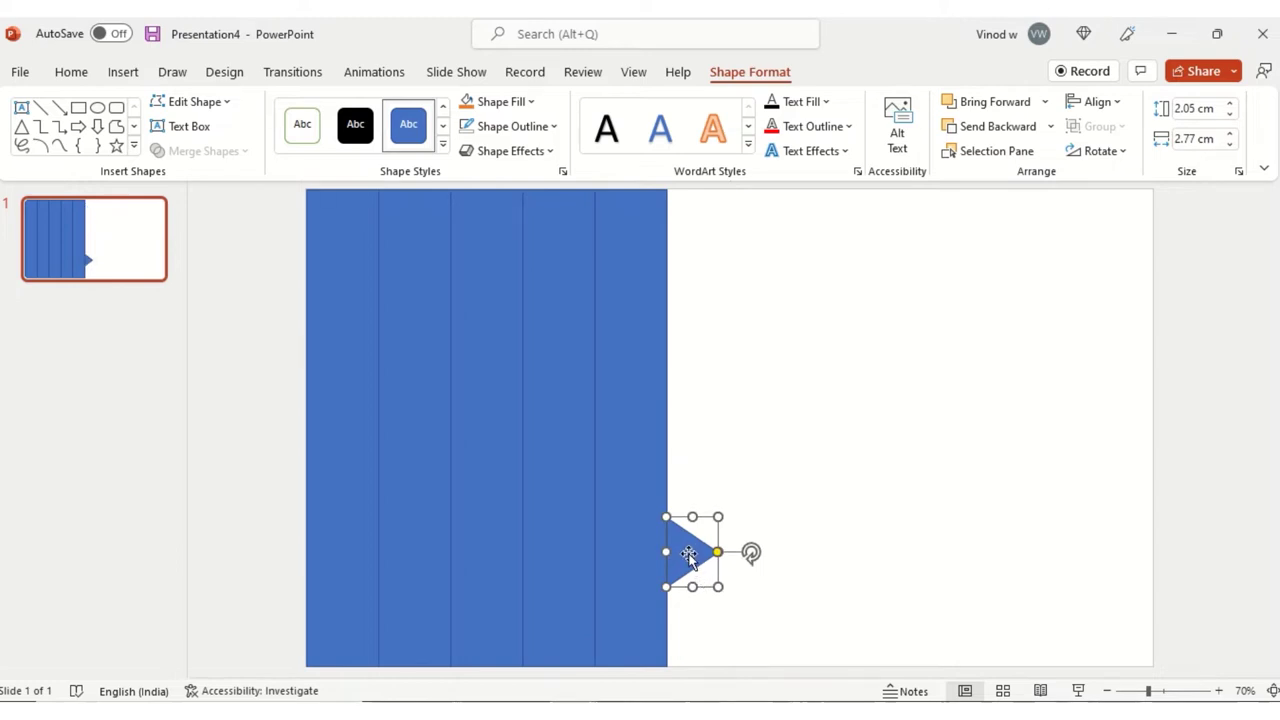
{"action": "left_click_drag", "start_coordinate": [645, 530], "coordinate": [620, 485]}
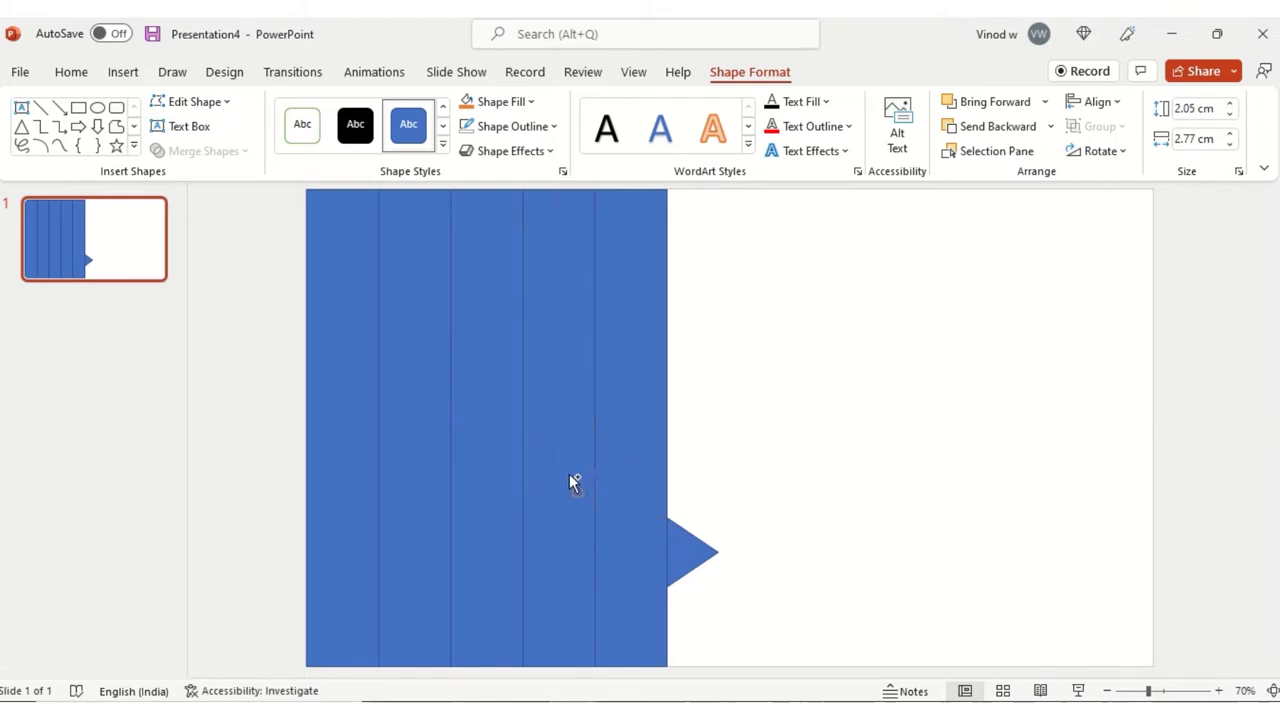
Copy the triangle to each strip's right edge in a diagonal line, then select all five triangles.
{"action": "left_click_drag", "start_coordinate": [542, 458], "coordinate": [395, 302]}
{"action": "left_click", "coordinate": [338, 240]}
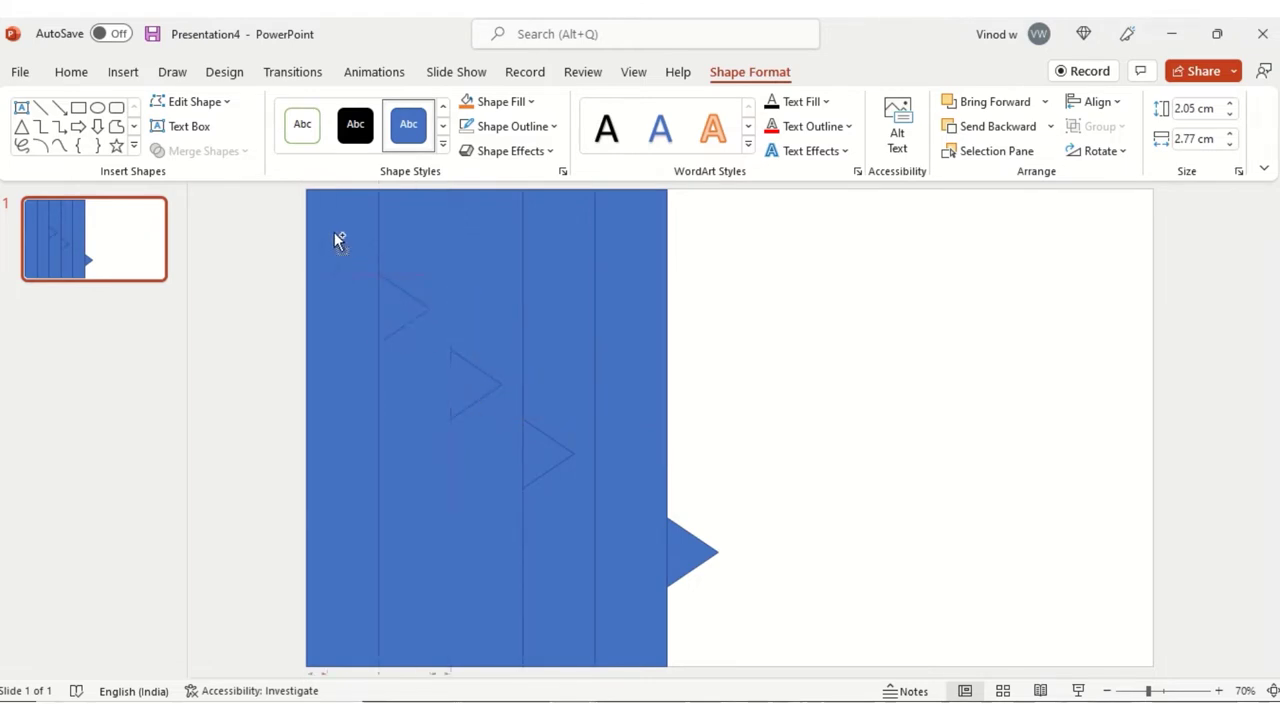
{"action": "left_click", "coordinate": [336, 238]}
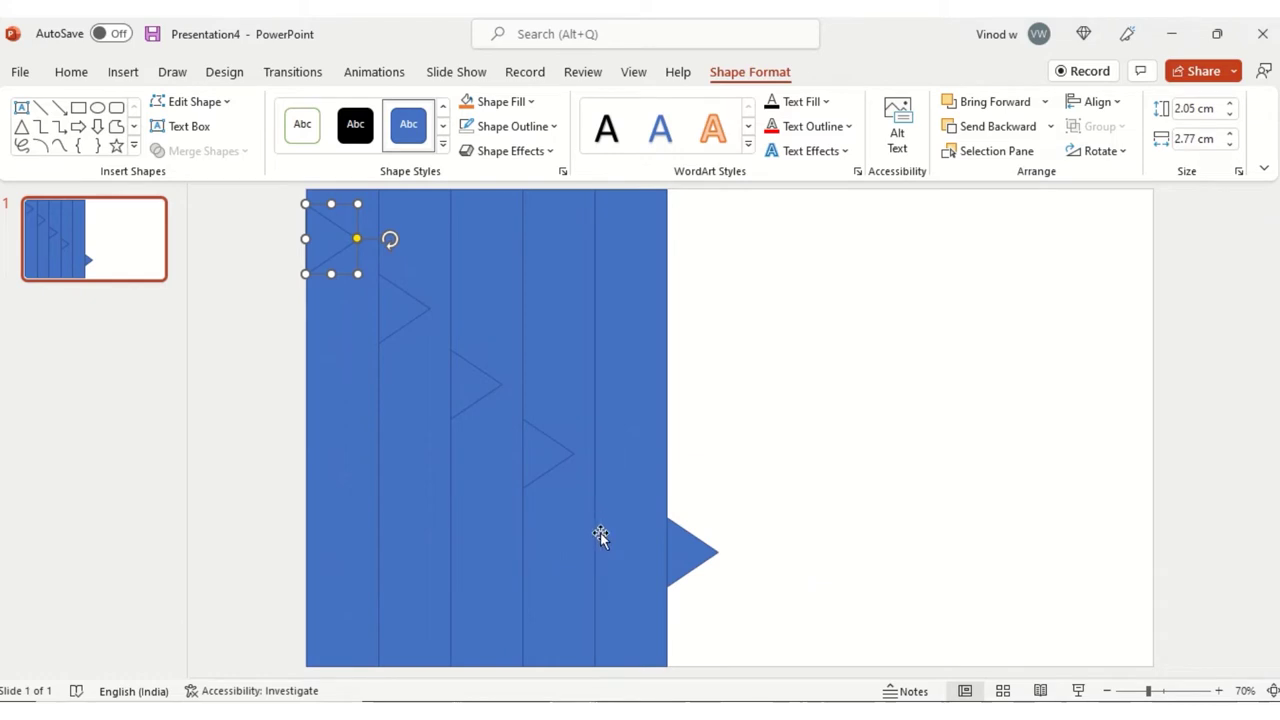
{"action": "left_click_drag", "start_coordinate": [545, 462], "coordinate": [629, 480]}
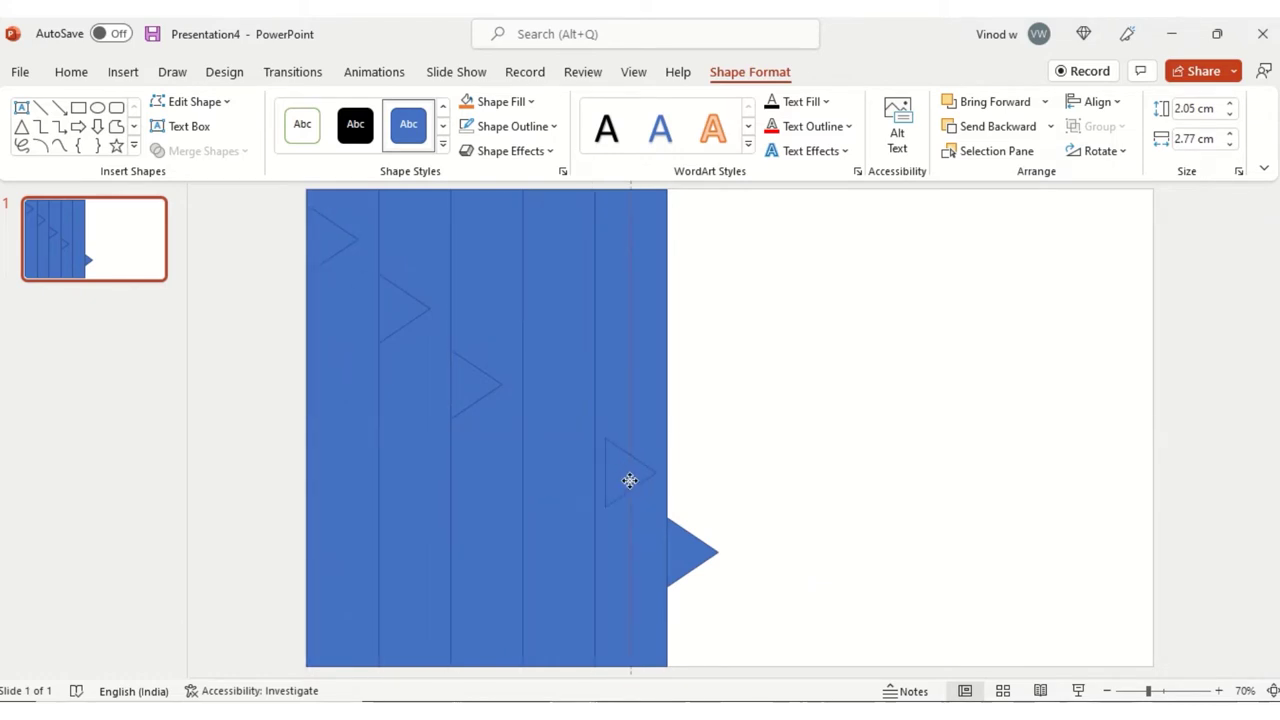
{"action": "left_click", "coordinate": [614, 481]}
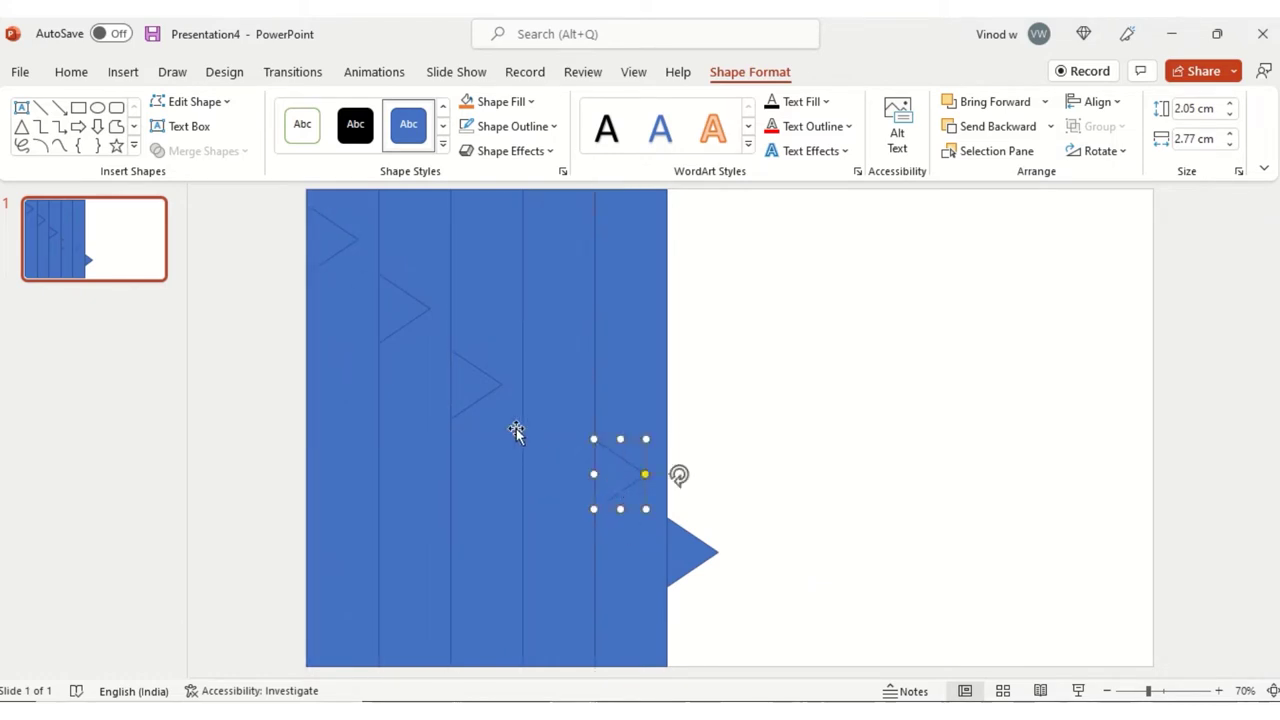
{"action": "left_click_drag", "start_coordinate": [484, 372], "coordinate": [551, 389]}
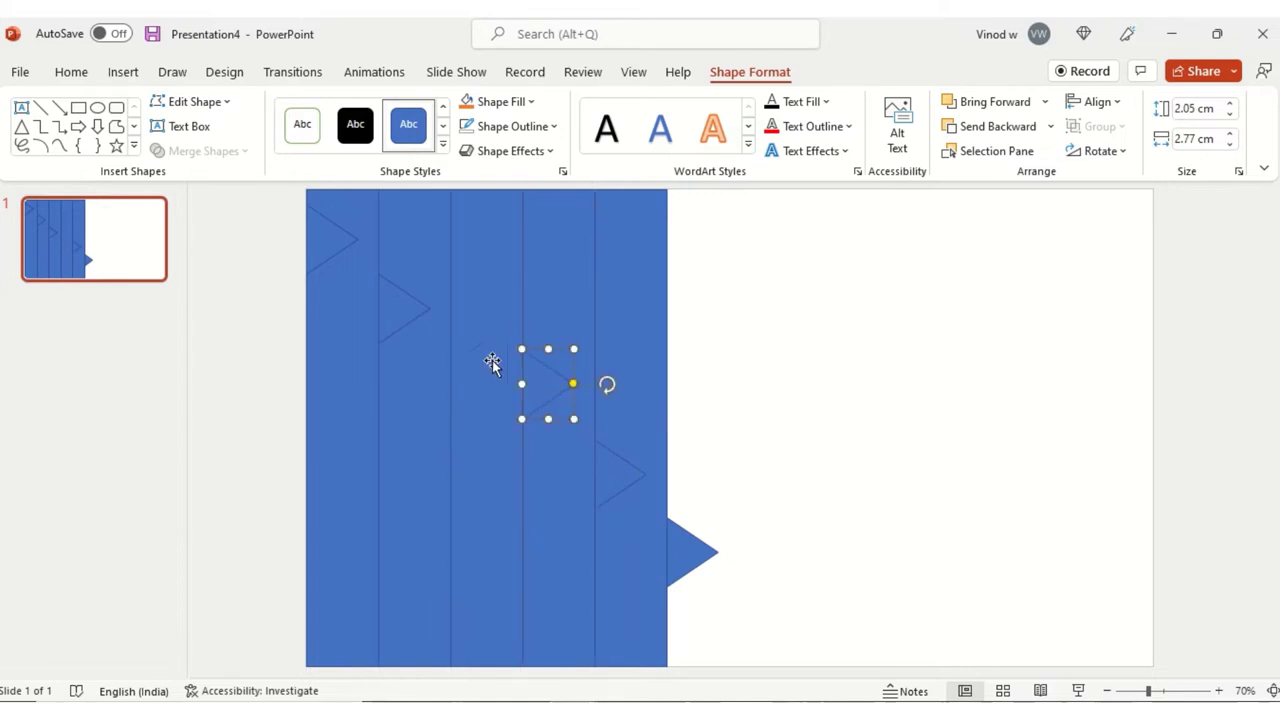
{"action": "left_click_drag", "start_coordinate": [394, 311], "coordinate": [469, 315]}
{"action": "left_click_drag", "start_coordinate": [346, 254], "coordinate": [417, 263]}
{"action": "left_click", "coordinate": [891, 425]}
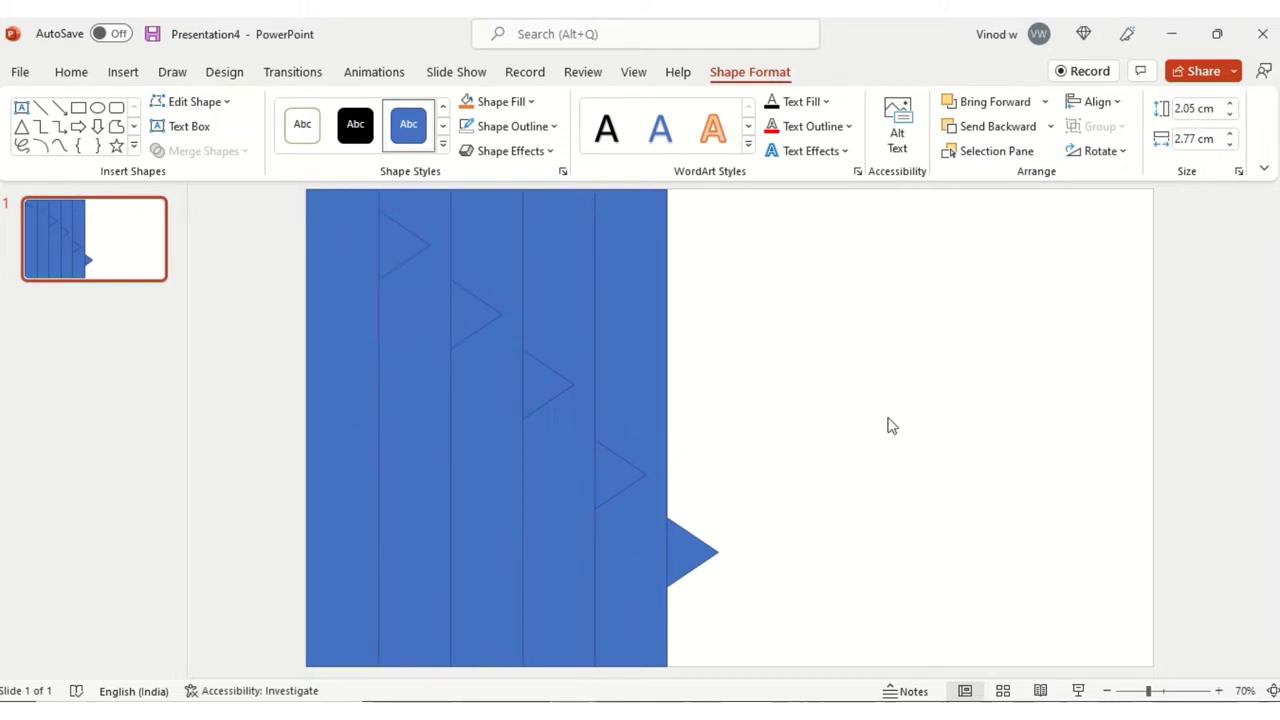
{"action": "left_click_drag", "start_coordinate": [270, 207], "coordinate": [803, 648]}
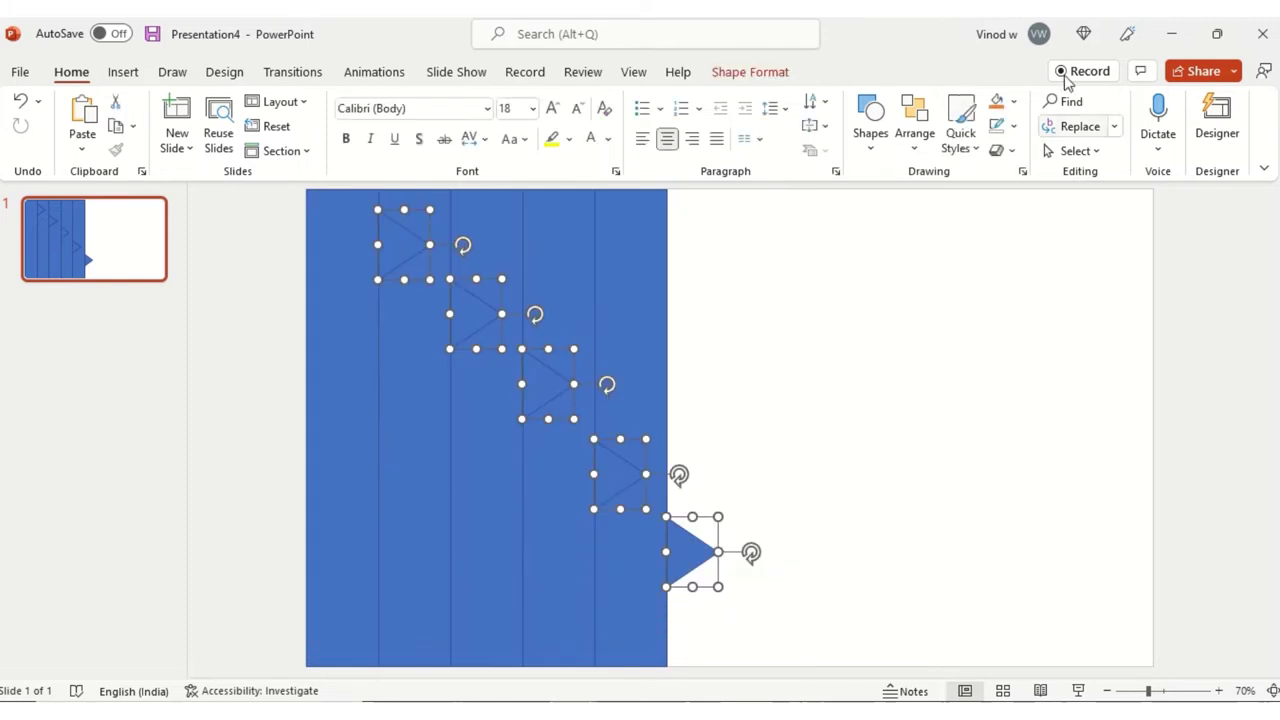
Distribute the five triangles evenly, both horizontally and vertically.
{"action": "left_click", "coordinate": [777, 79]}
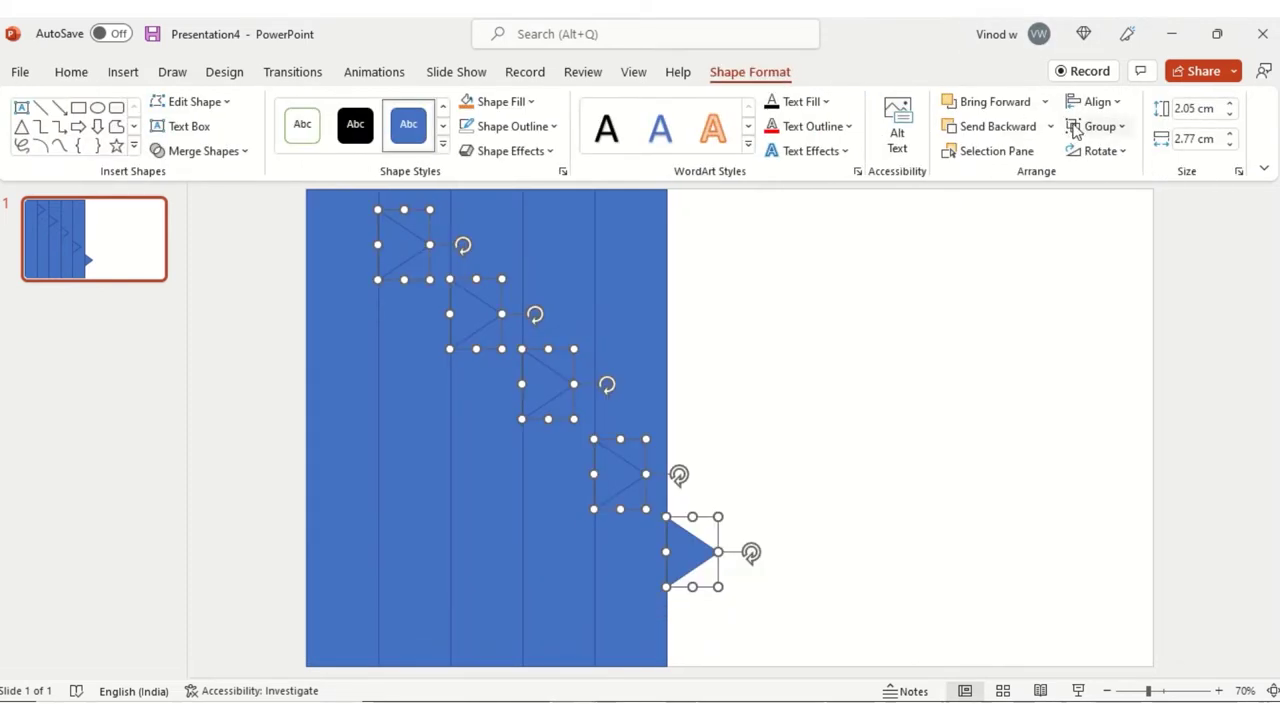
{"action": "left_click", "coordinate": [1097, 104]}
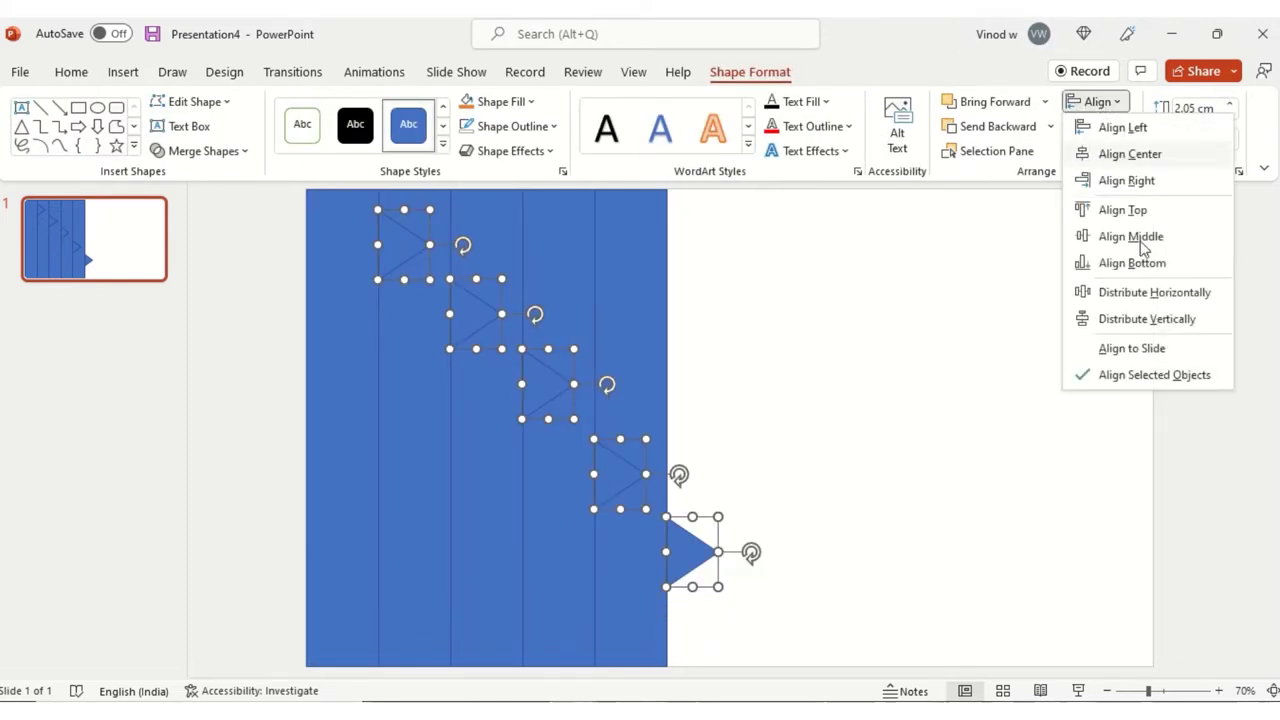
{"action": "left_click", "coordinate": [1160, 300]}
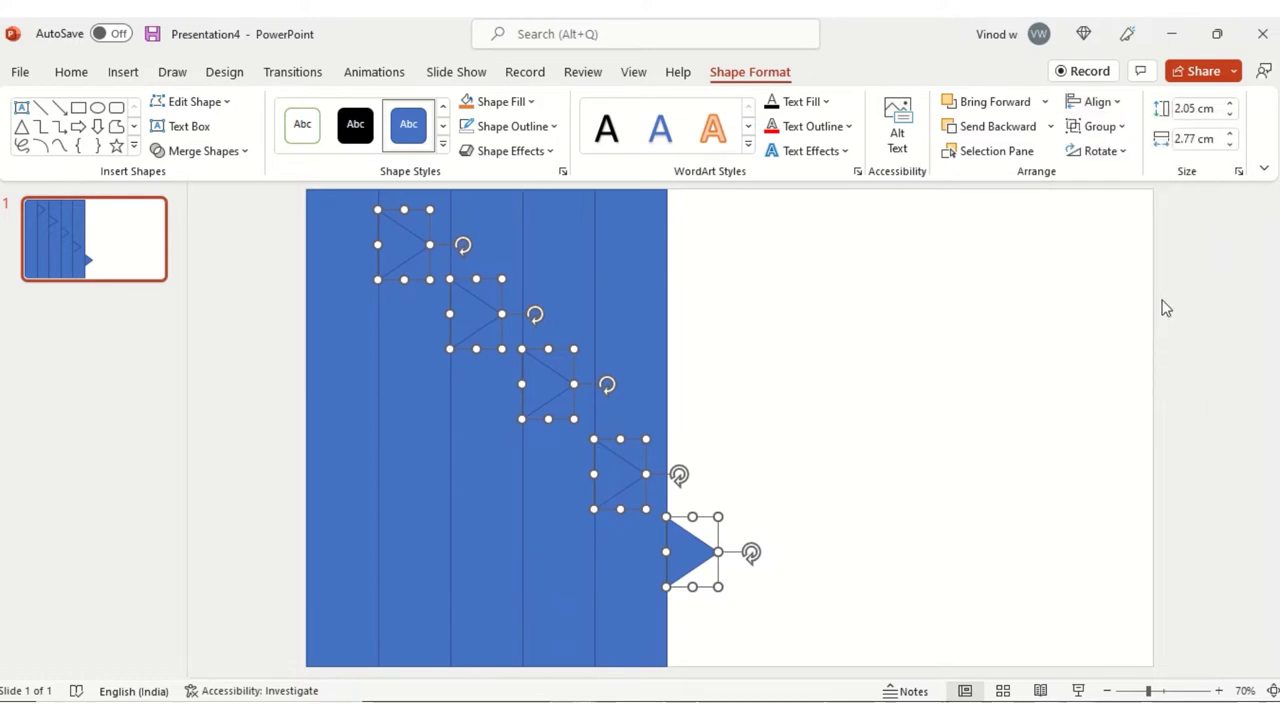
{"action": "left_click", "coordinate": [1097, 101]}
{"action": "left_click", "coordinate": [1190, 323]}
{"action": "left_click", "coordinate": [966, 429]}
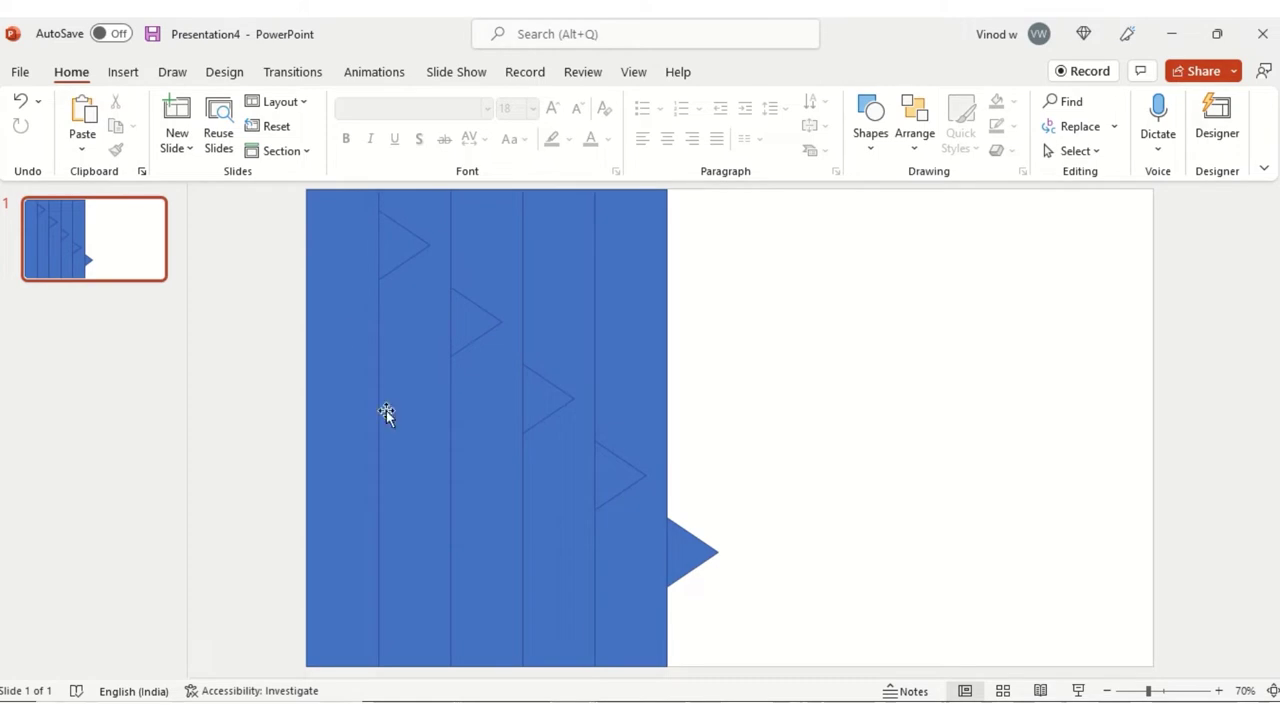
Right-align the fifth strip with its triangle, then undo so the triangle juts past the edge.
{"action": "left_click", "coordinate": [646, 549]}
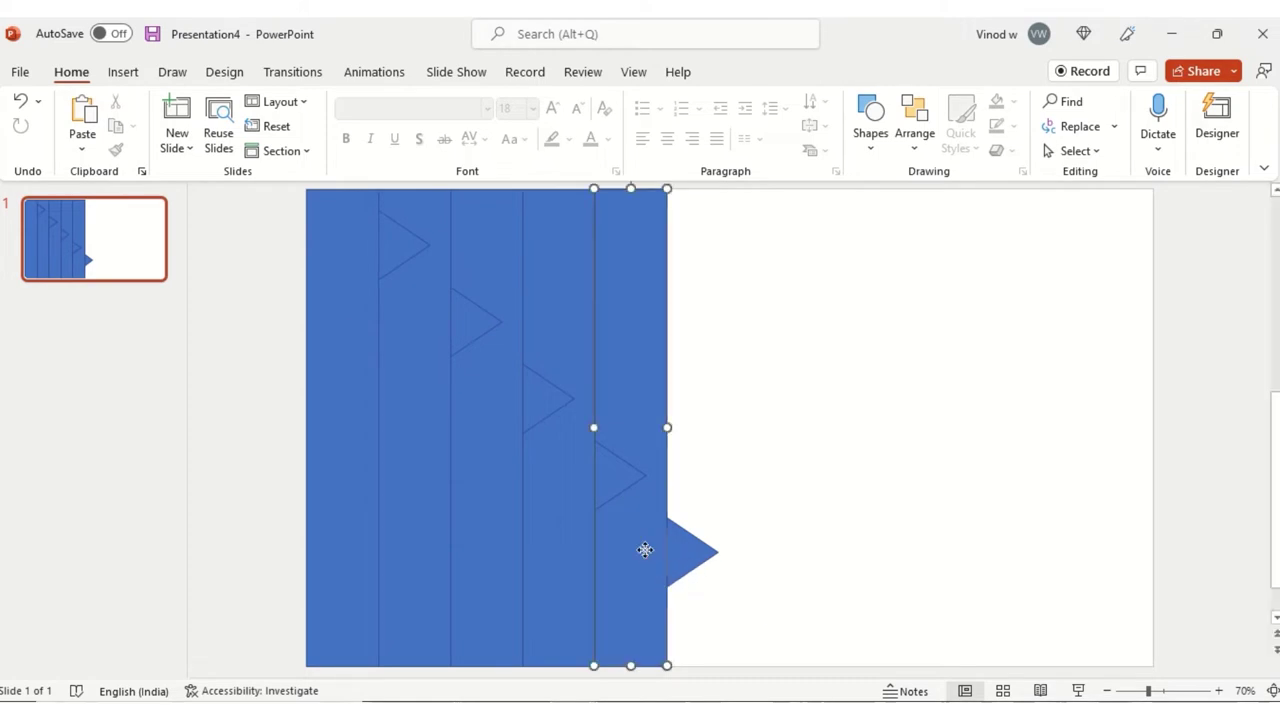
{"action": "left_click", "coordinate": [702, 554], "text": "shift"}
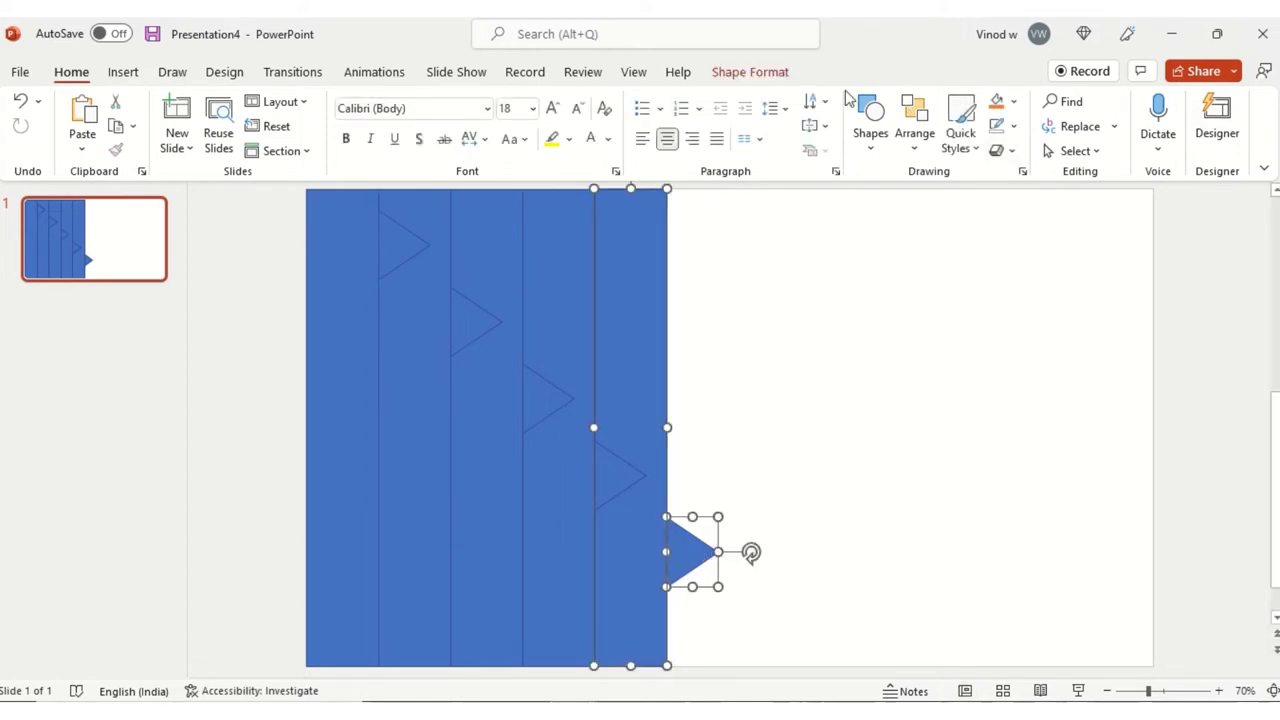
{"action": "left_click", "coordinate": [762, 78]}
{"action": "left_click", "coordinate": [1118, 104]}
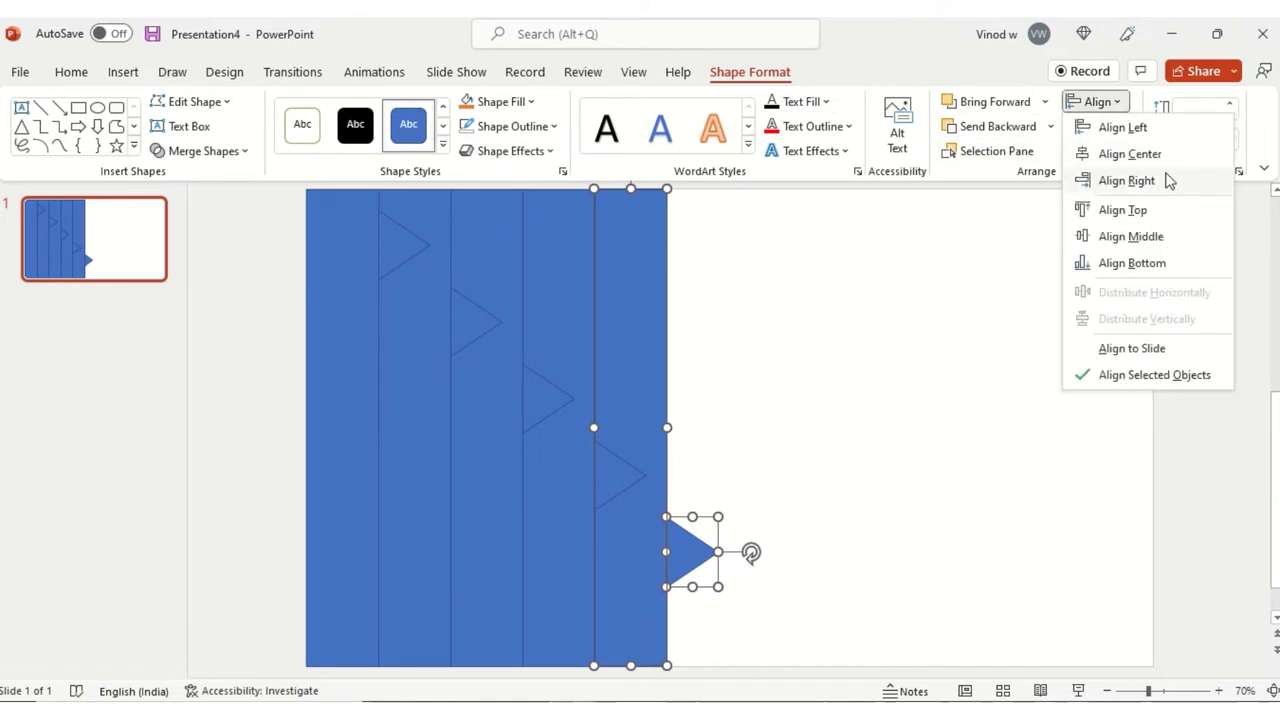
{"action": "left_click", "coordinate": [1126, 180]}
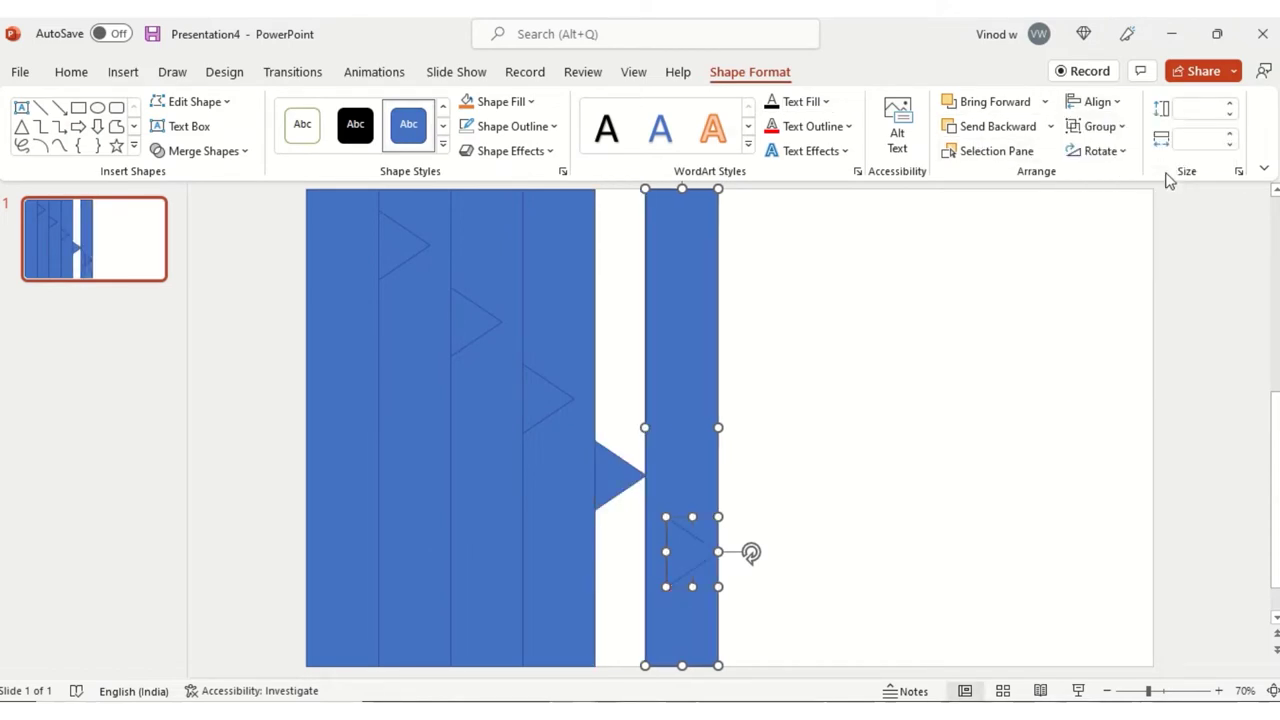
{"action": "left_click", "coordinate": [1109, 104]}
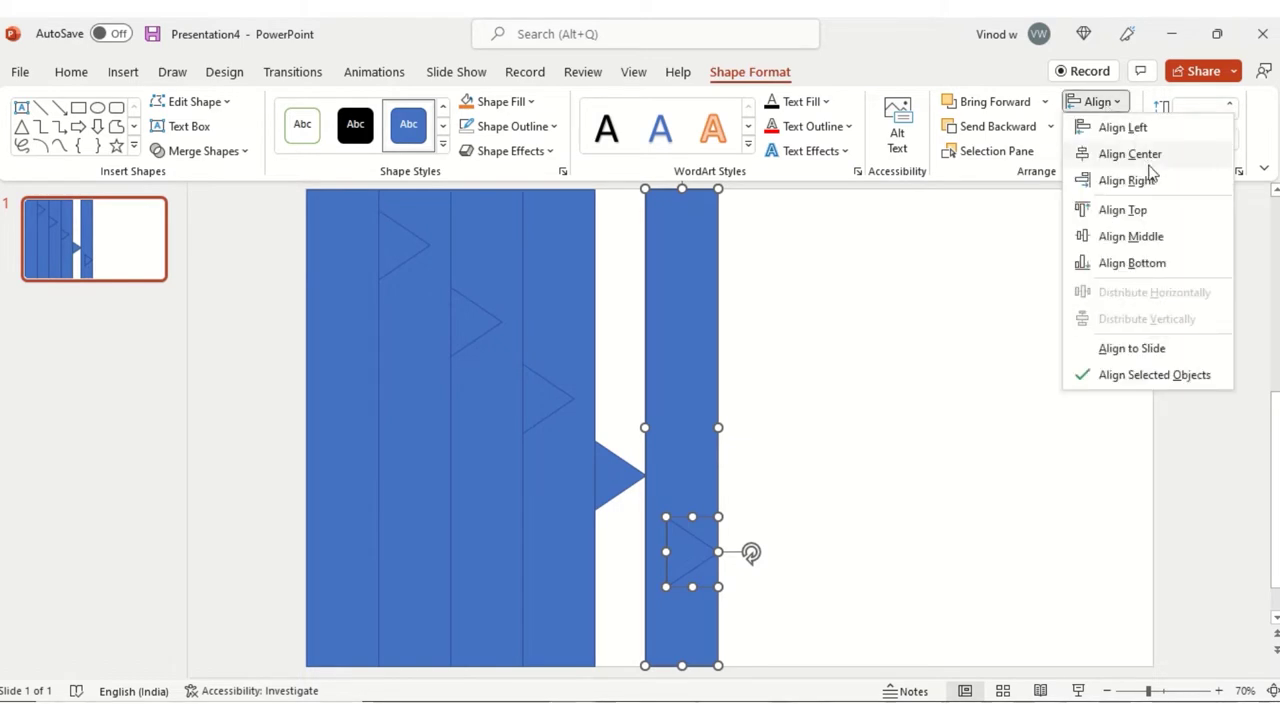
{"action": "left_click", "coordinate": [926, 323]}
{"action": "key", "text": "ctrl+z"}
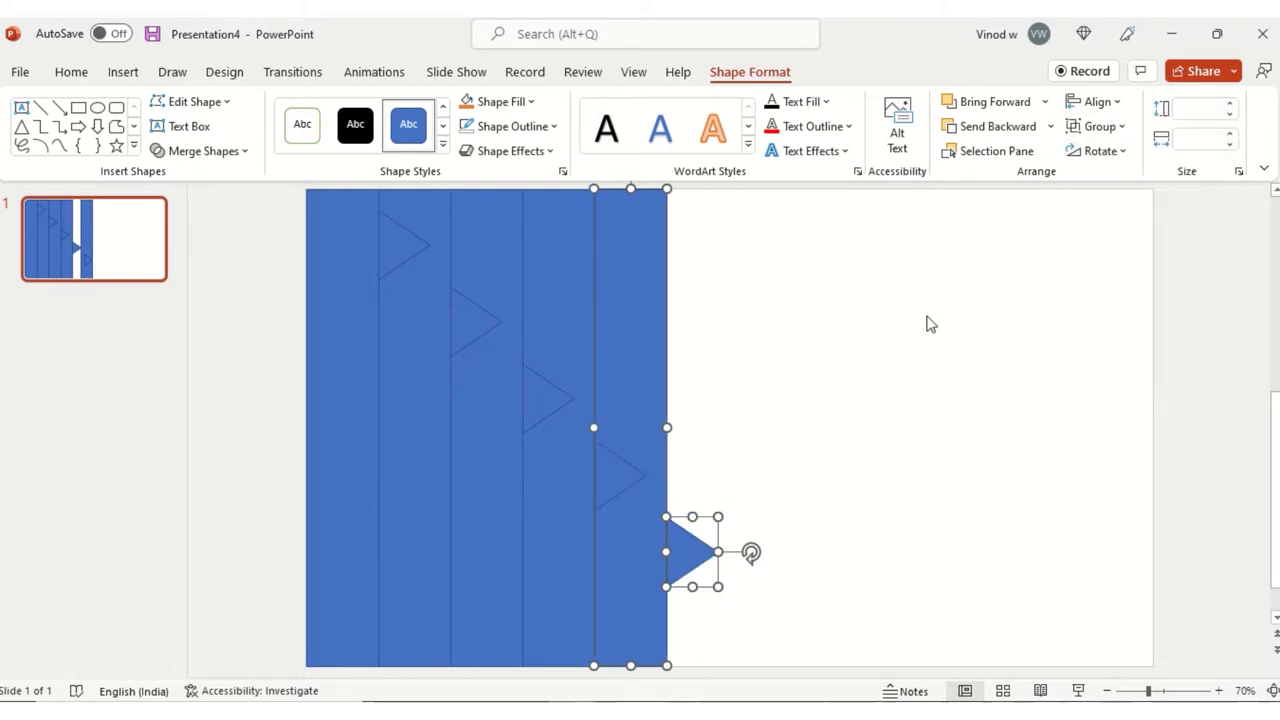
{"action": "key", "text": "Escape"}
{"action": "left_click", "coordinate": [720, 558]}
{"action": "left_click", "coordinate": [636, 516], "text": "shift"}
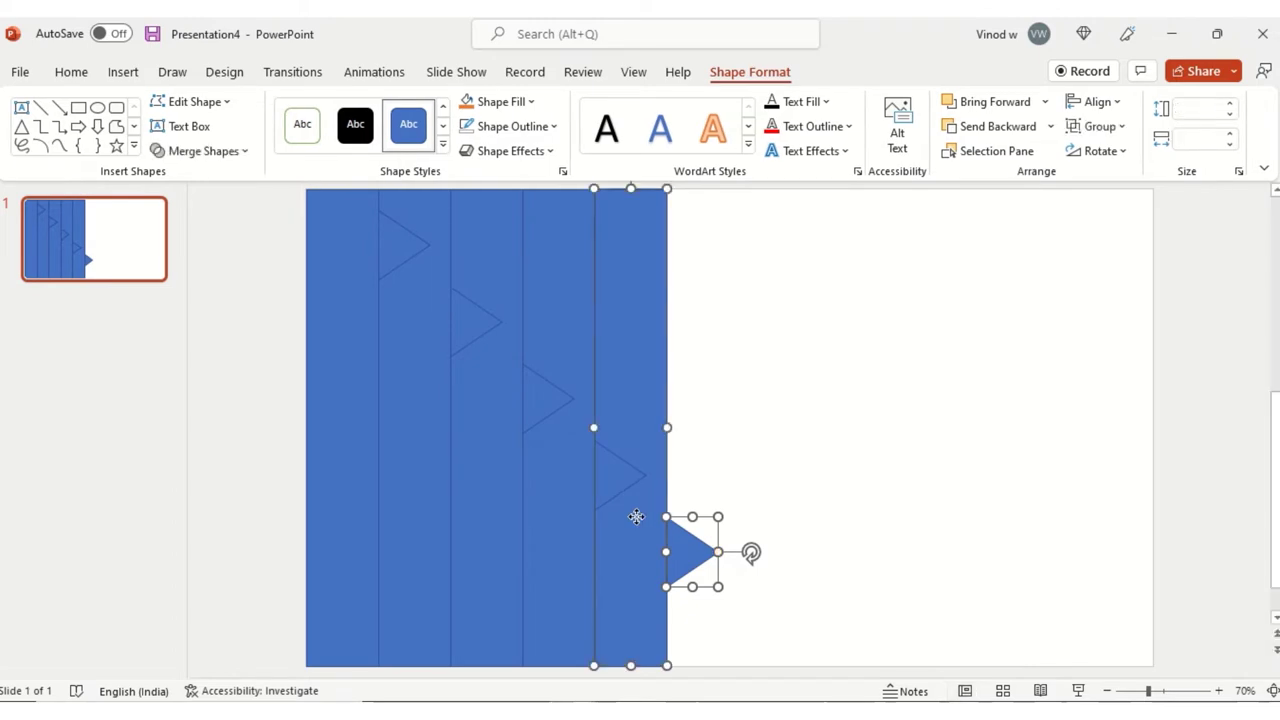
{"action": "key", "text": "Escape"}
{"action": "left_click", "coordinate": [614, 474]}
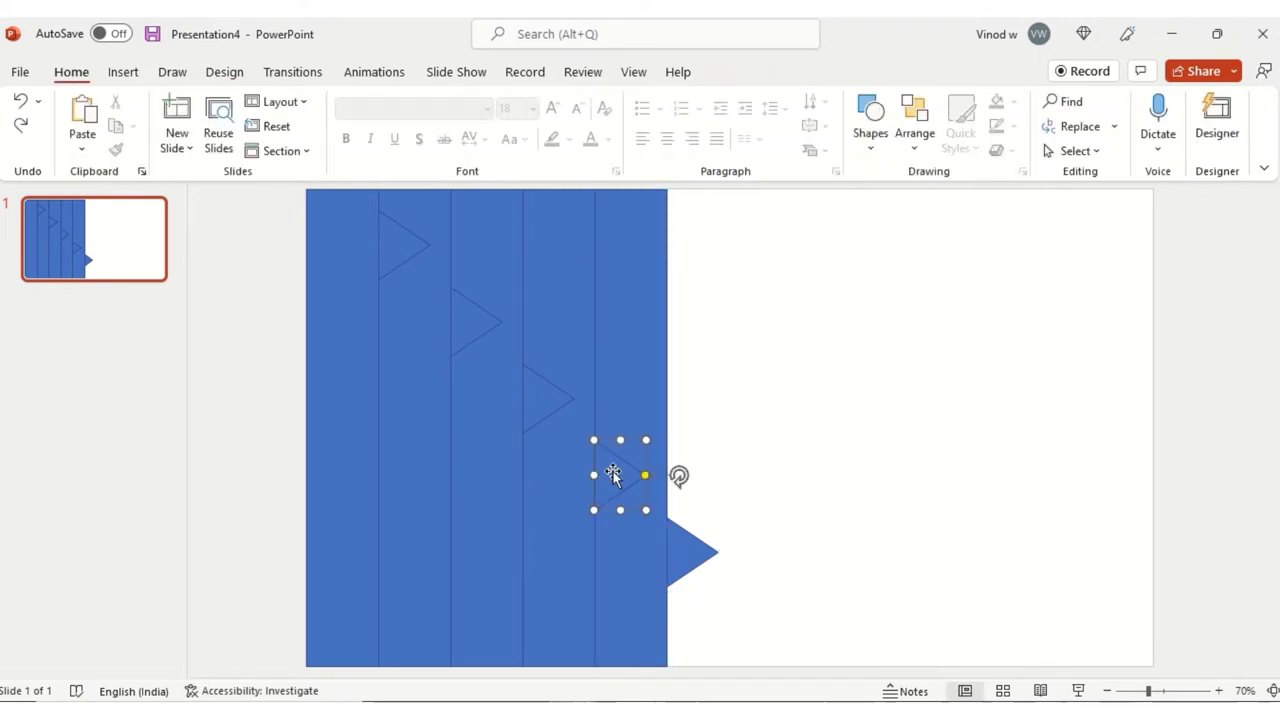
{"action": "left_click", "coordinate": [580, 478], "text": "shift"}
{"action": "left_click", "coordinate": [537, 398]}
{"action": "left_click", "coordinate": [495, 407], "text": "shift"}
{"action": "left_click", "coordinate": [829, 395]}
{"action": "scroll", "coordinate": [575, 380], "scroll_direction": "up", "scroll_amount": 5, "text": "ctrl"}
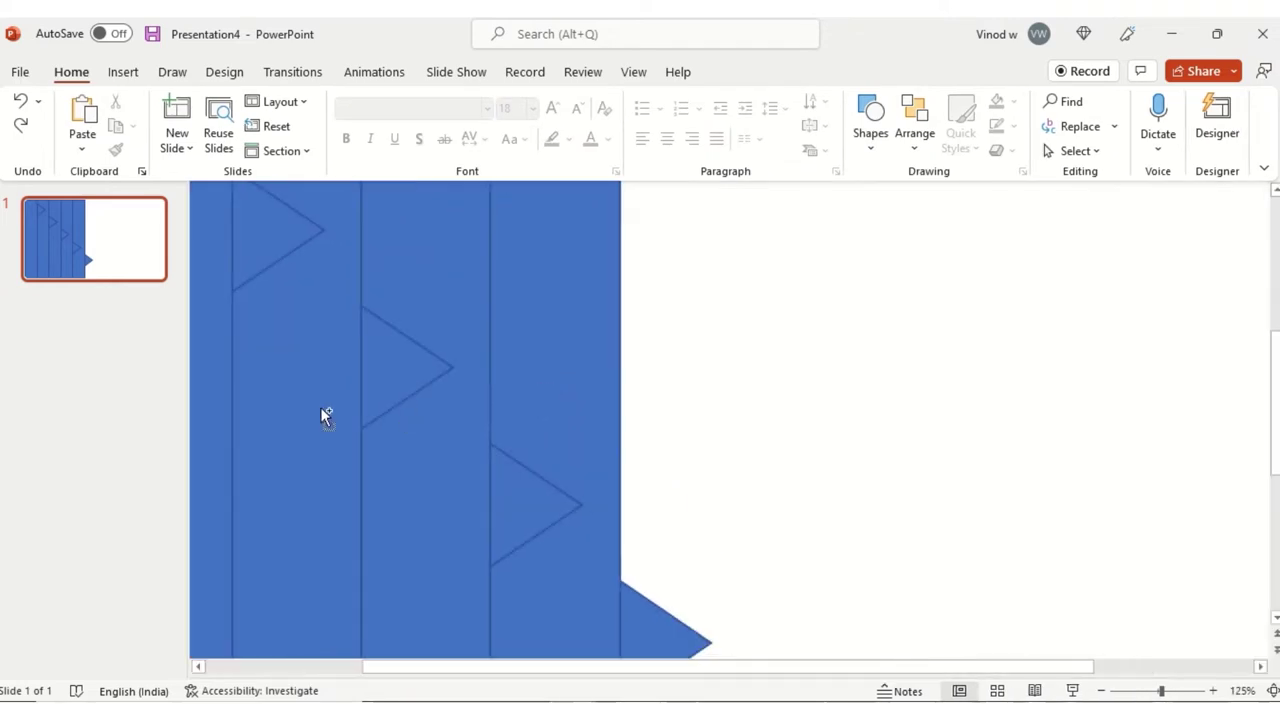
{"action": "scroll", "coordinate": [337, 382], "scroll_direction": "up", "scroll_amount": 3, "text": "ctrl"}
{"action": "scroll", "coordinate": [337, 382], "scroll_direction": "down", "scroll_amount": 8, "text": "ctrl"}
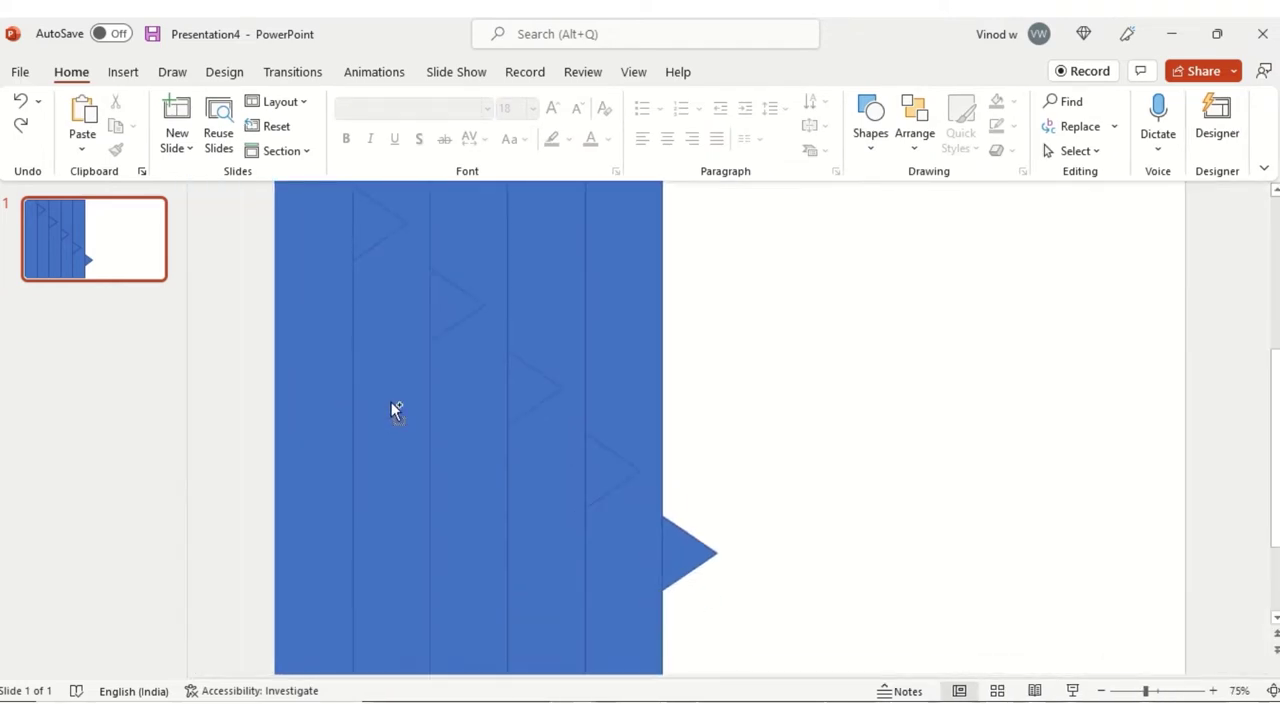
{"action": "scroll", "coordinate": [572, 322], "scroll_direction": "down", "scroll_amount": 2, "text": "ctrl"}
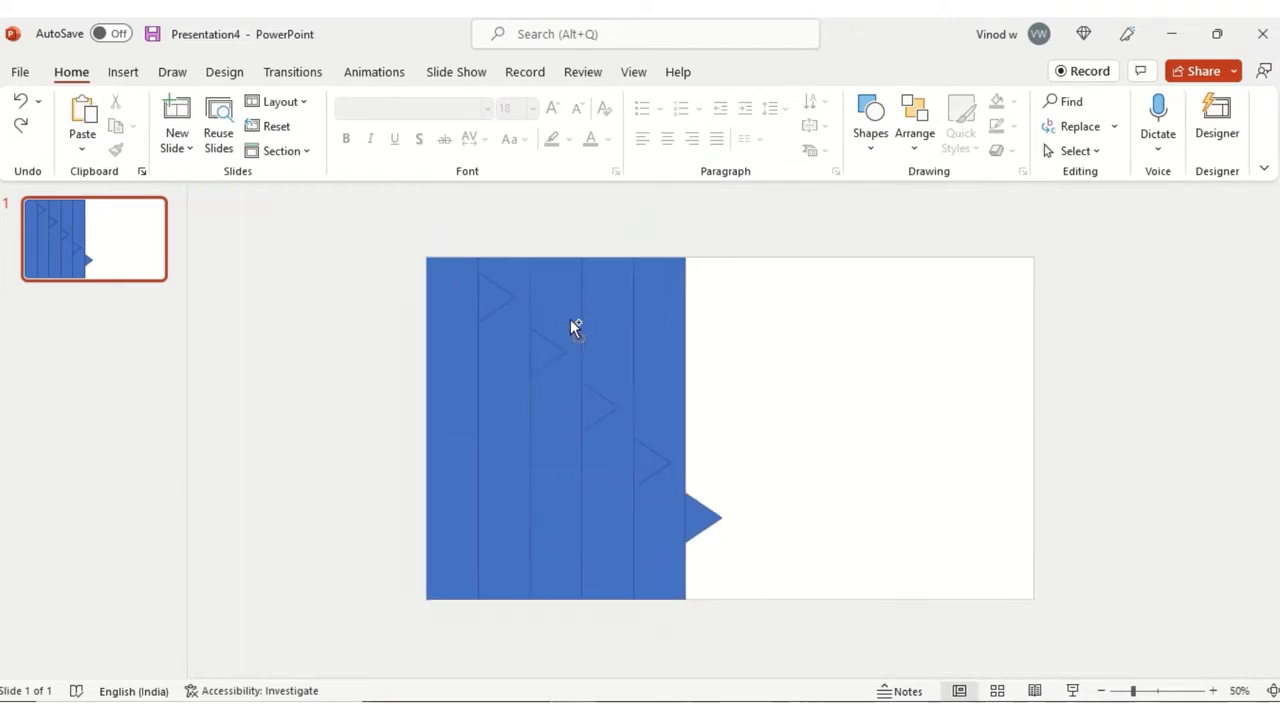
{"action": "scroll", "coordinate": [791, 392], "scroll_direction": "up", "scroll_amount": 2, "text": "ctrl"}
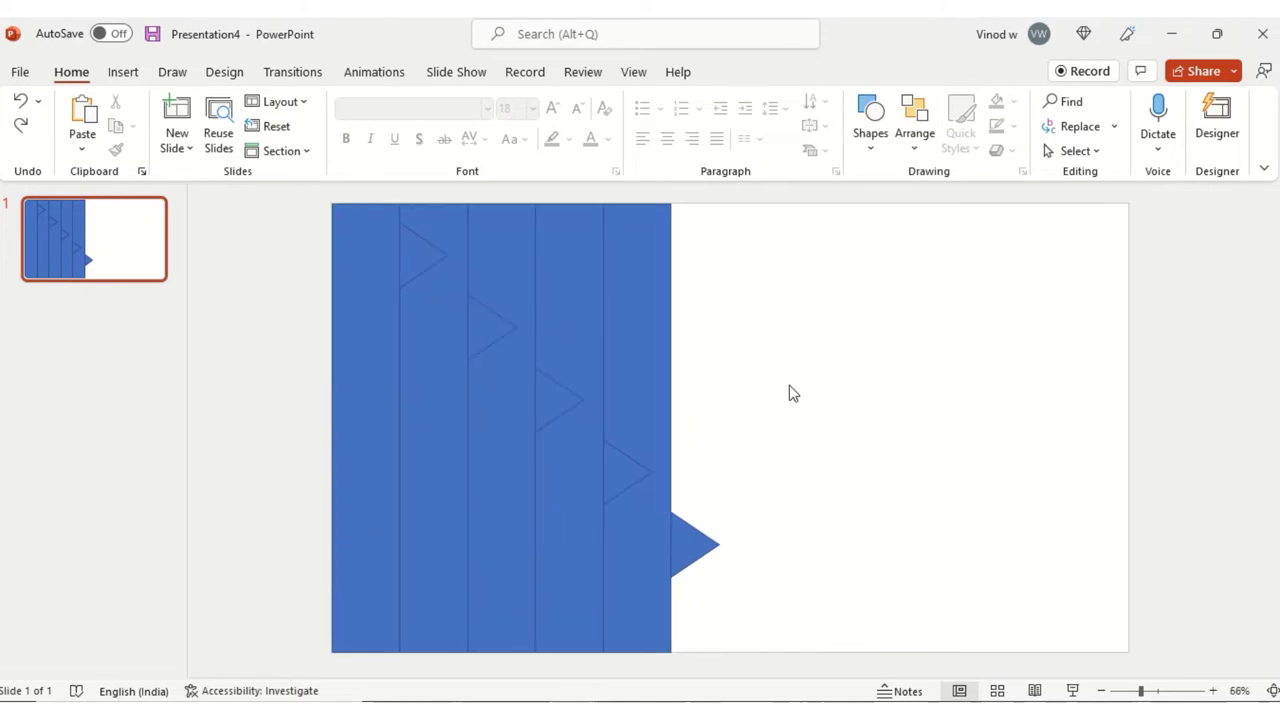
{"action": "left_click", "coordinate": [429, 263]}
{"action": "left_click", "coordinate": [363, 241], "text": "shift"}
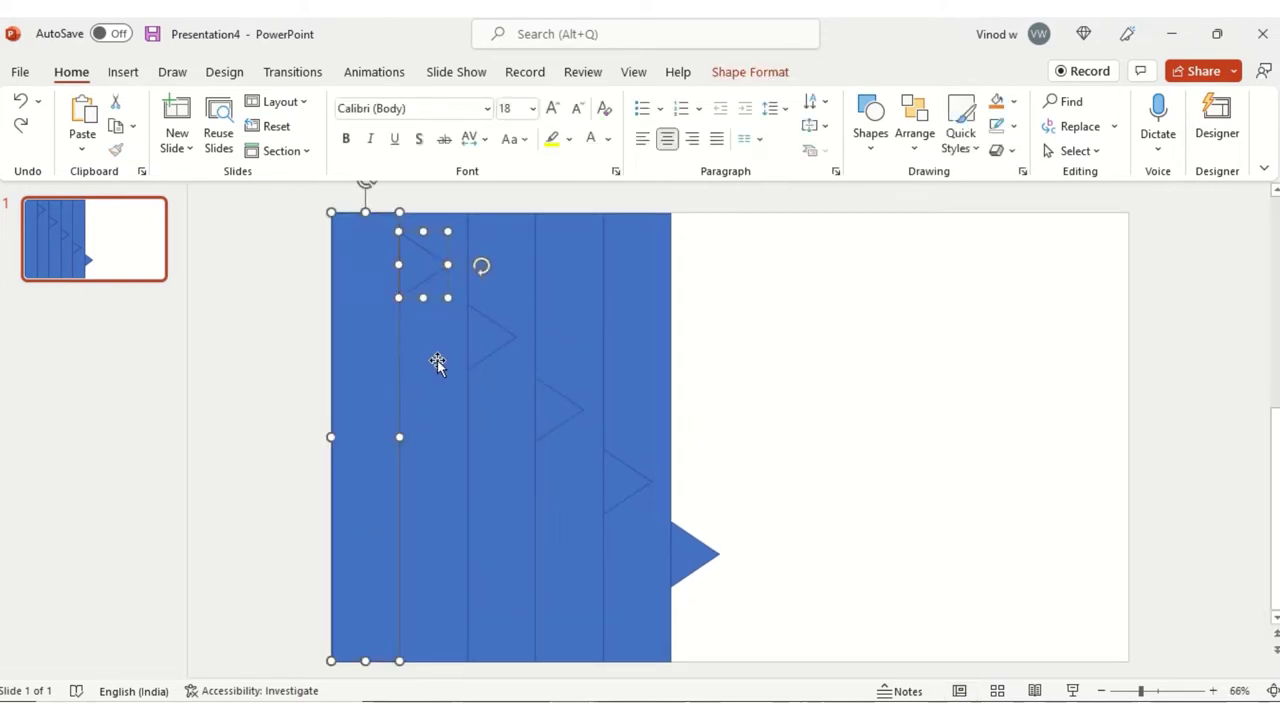
Union the first and second strips with their triangle tabs.
{"action": "left_click", "coordinate": [750, 72]}
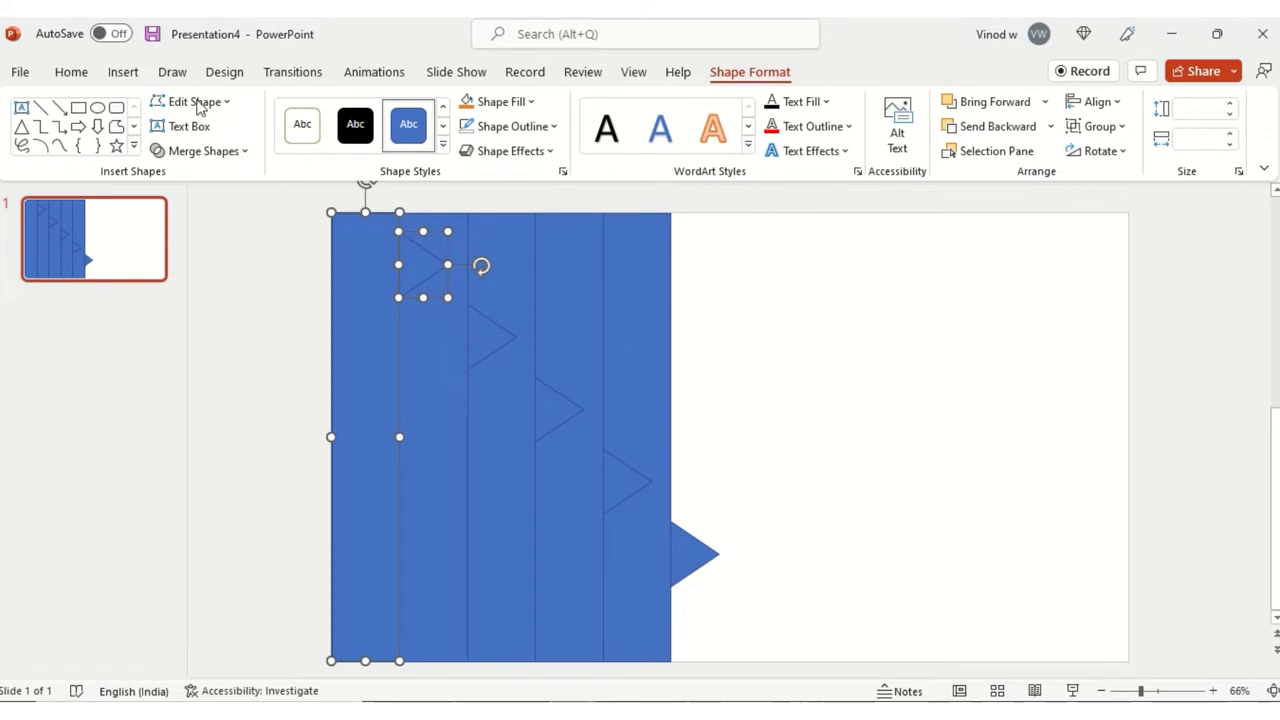
{"action": "left_click", "coordinate": [203, 150]}
{"action": "left_click", "coordinate": [212, 180]}
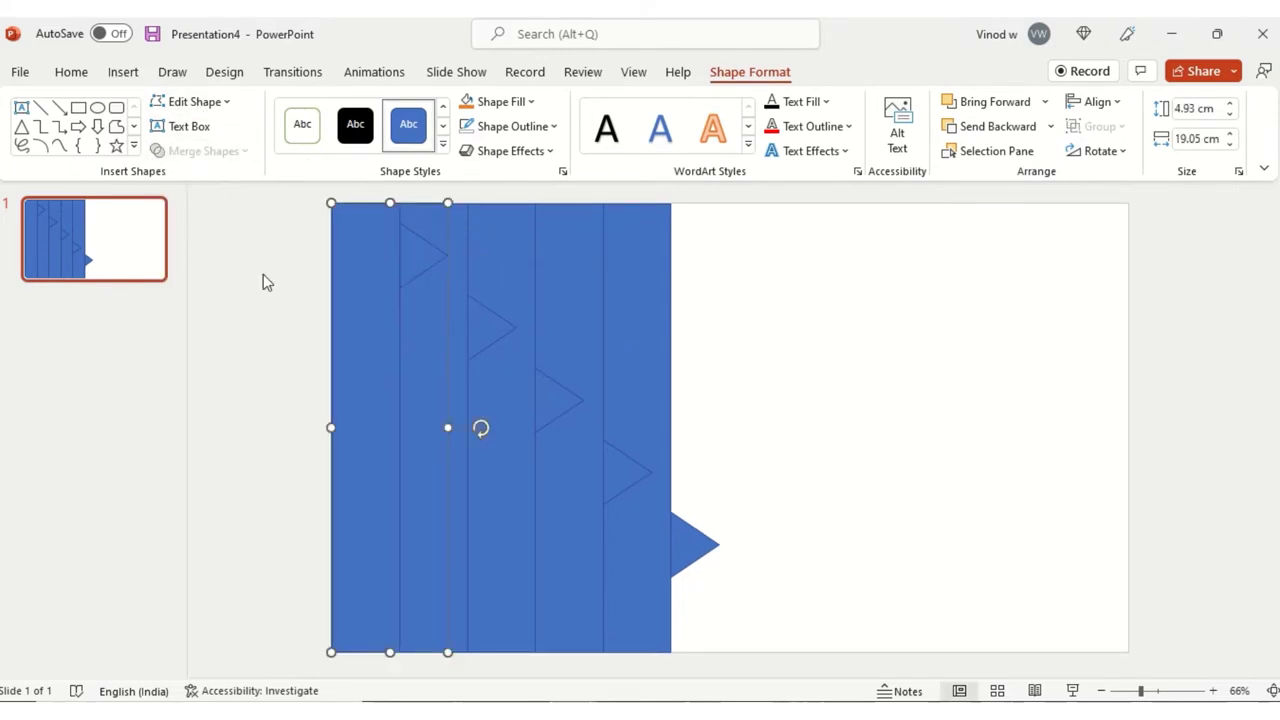
{"action": "left_click", "coordinate": [485, 322]}
{"action": "scroll", "coordinate": [438, 330], "scroll_direction": "up", "scroll_amount": 1}
{"action": "left_click", "coordinate": [366, 277], "text": "shift"}
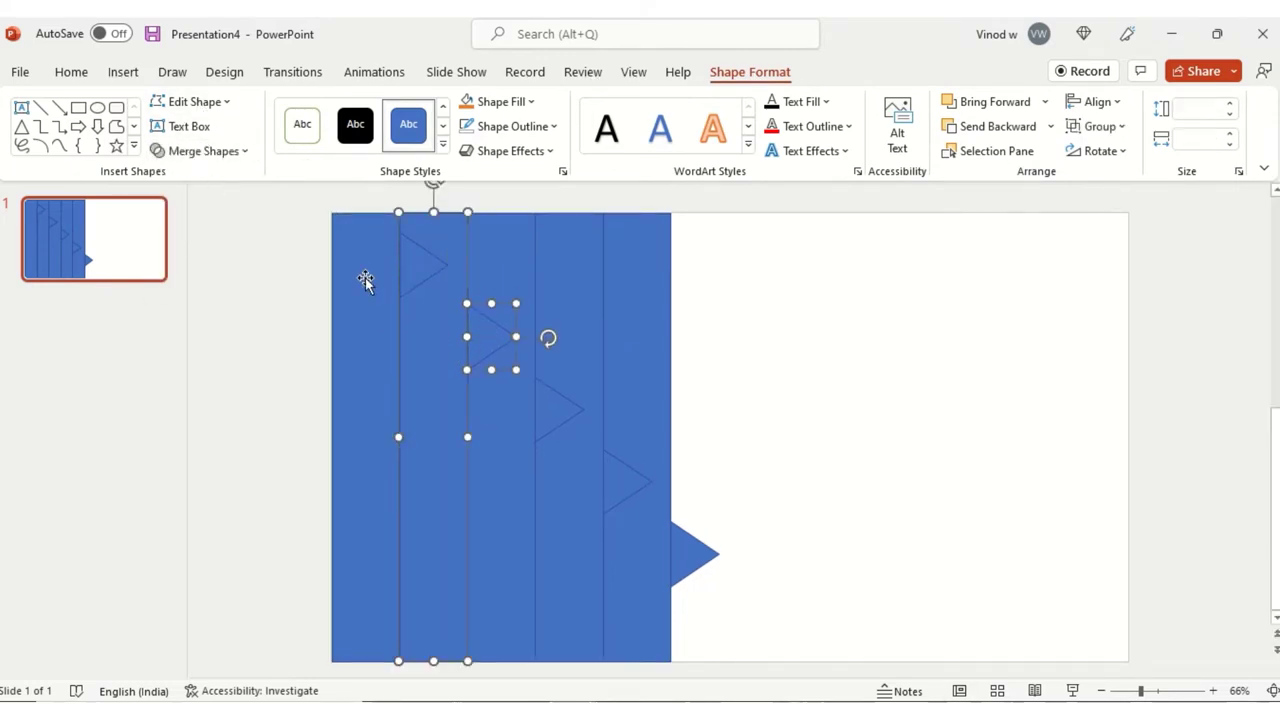
{"action": "left_click", "coordinate": [234, 151]}
{"action": "left_click", "coordinate": [208, 180]}
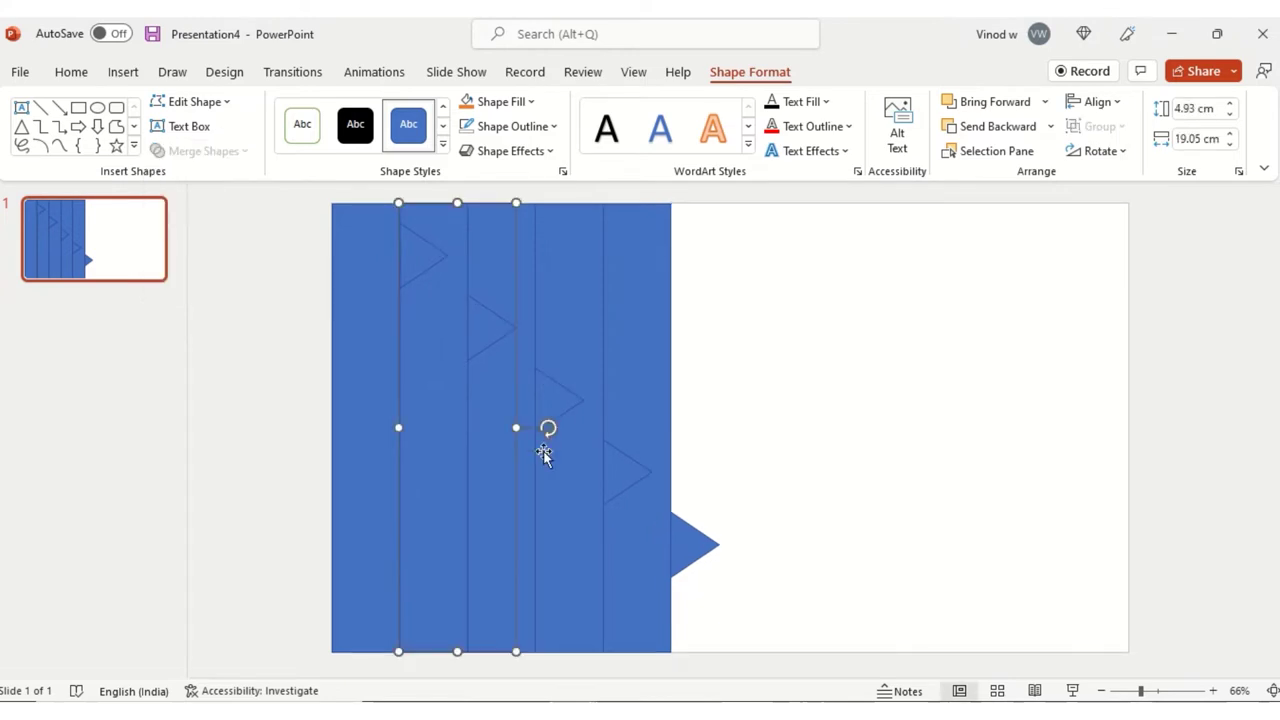
Union the third and fourth strips with their triangle tabs.
{"action": "left_click", "coordinate": [581, 399]}
{"action": "left_click", "coordinate": [517, 429], "text": "shift"}
{"action": "scroll", "coordinate": [517, 429], "scroll_direction": "up", "scroll_amount": 1}
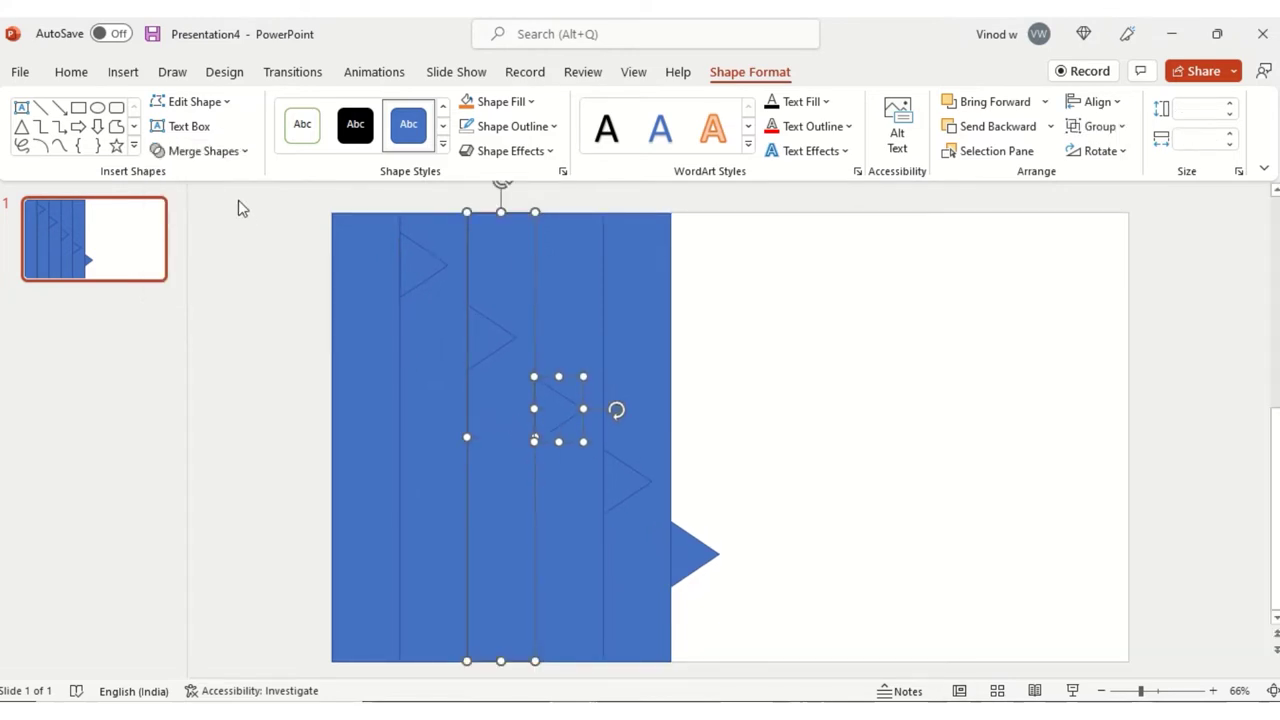
{"action": "left_click", "coordinate": [230, 151]}
{"action": "left_click", "coordinate": [206, 182]}
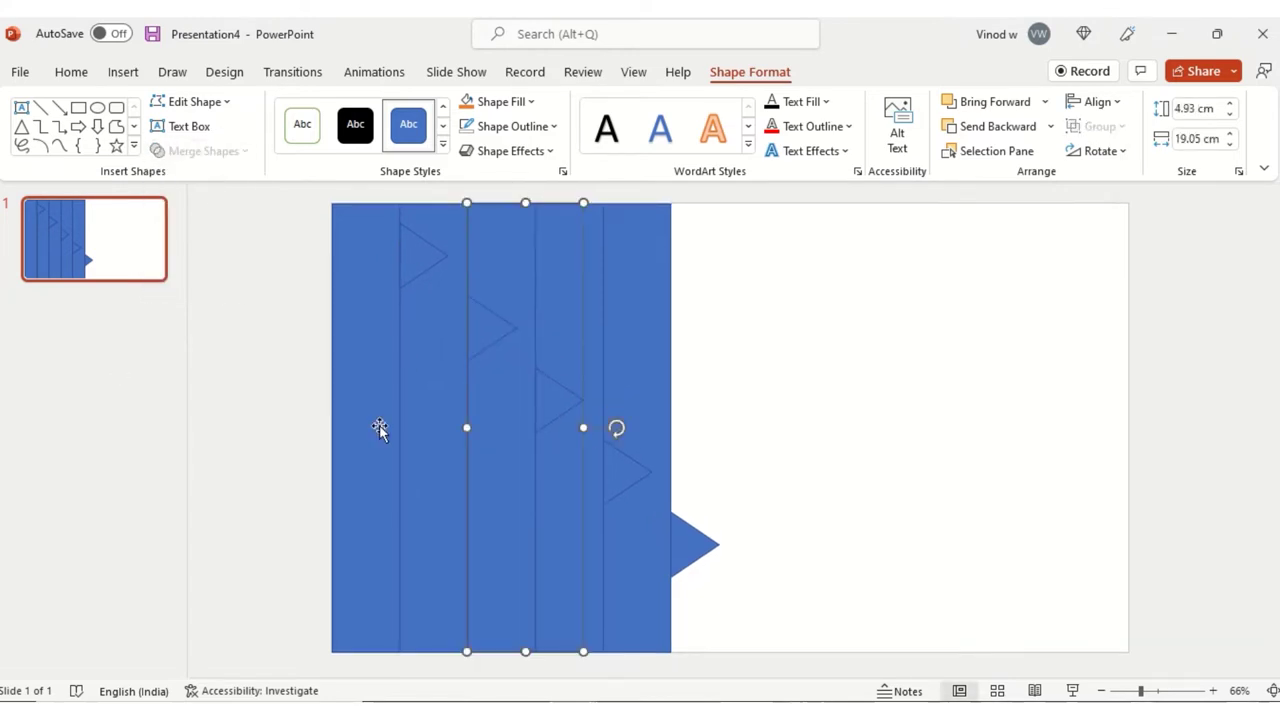
{"action": "left_click", "coordinate": [646, 478]}
{"action": "scroll", "coordinate": [571, 457], "scroll_direction": "up", "scroll_amount": 1}
{"action": "left_click", "coordinate": [571, 457], "text": "shift"}
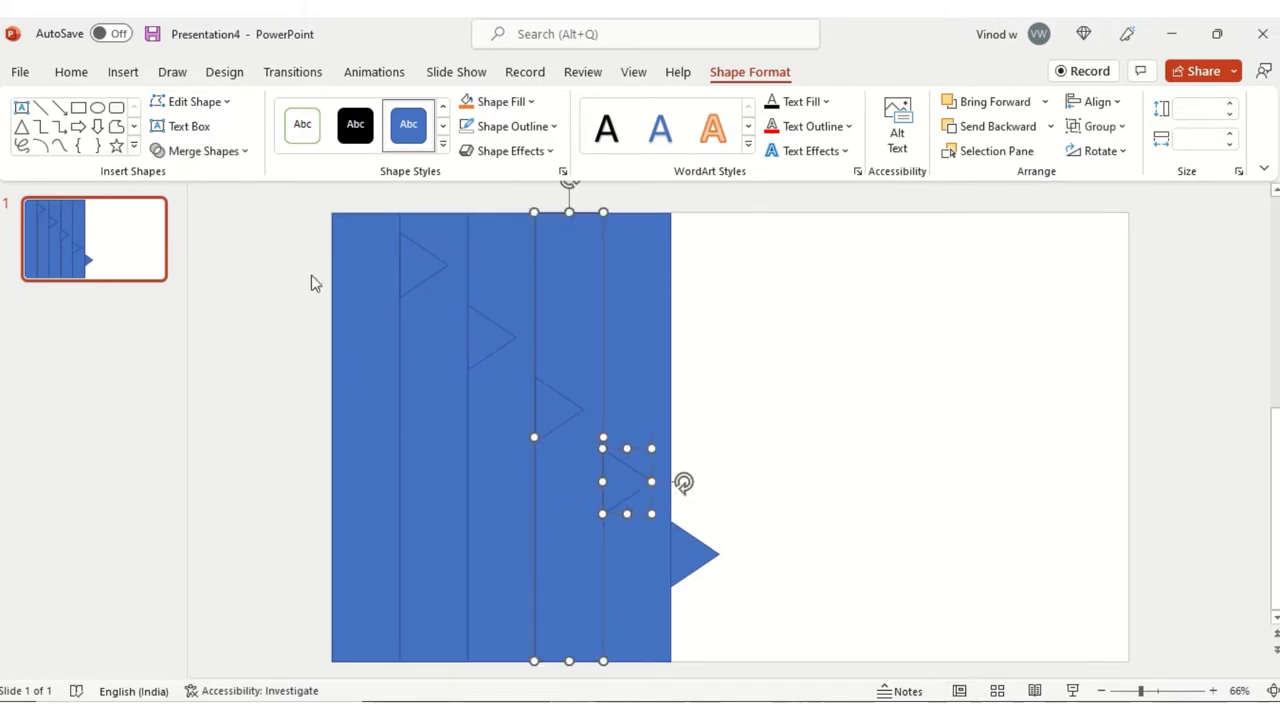
{"action": "left_click", "coordinate": [190, 151]}
{"action": "left_click", "coordinate": [200, 178]}
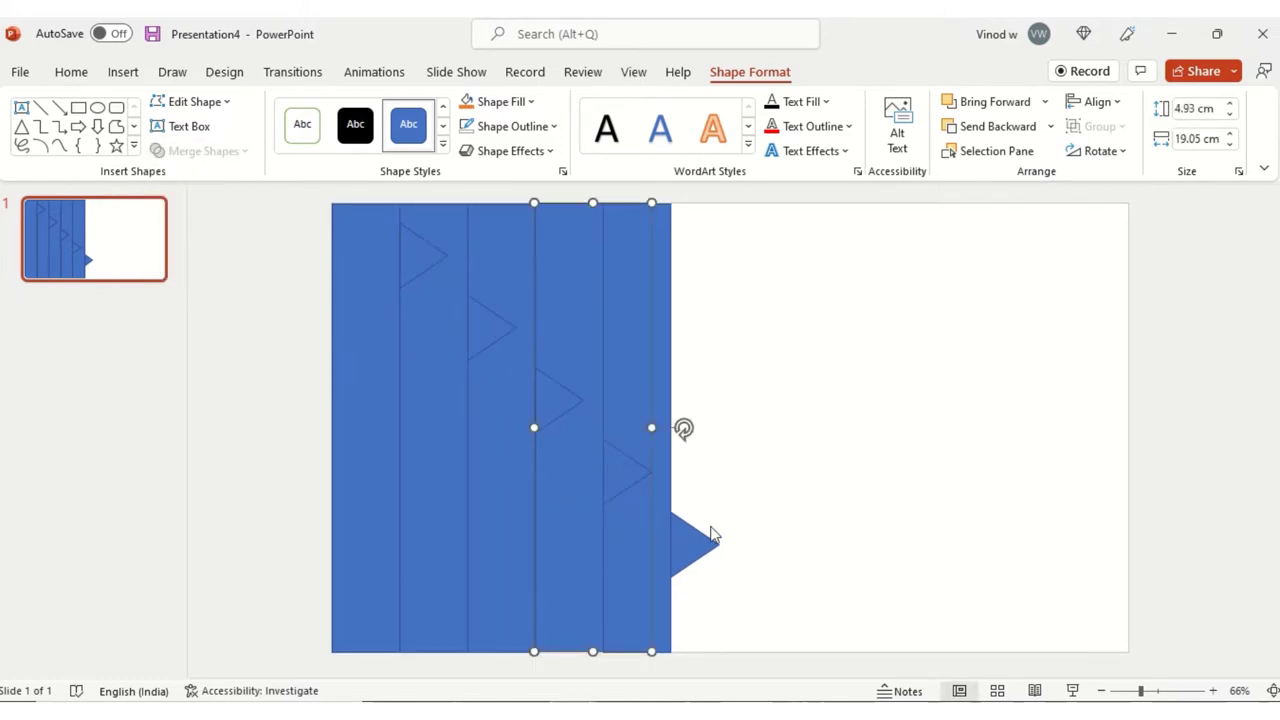
Union the fifth strip with the triangle jutting past its right edge.
{"action": "left_click", "coordinate": [708, 560]}
{"action": "left_click", "coordinate": [660, 540], "text": "shift"}
{"action": "scroll", "coordinate": [760, 612], "scroll_direction": "up", "scroll_amount": 1}
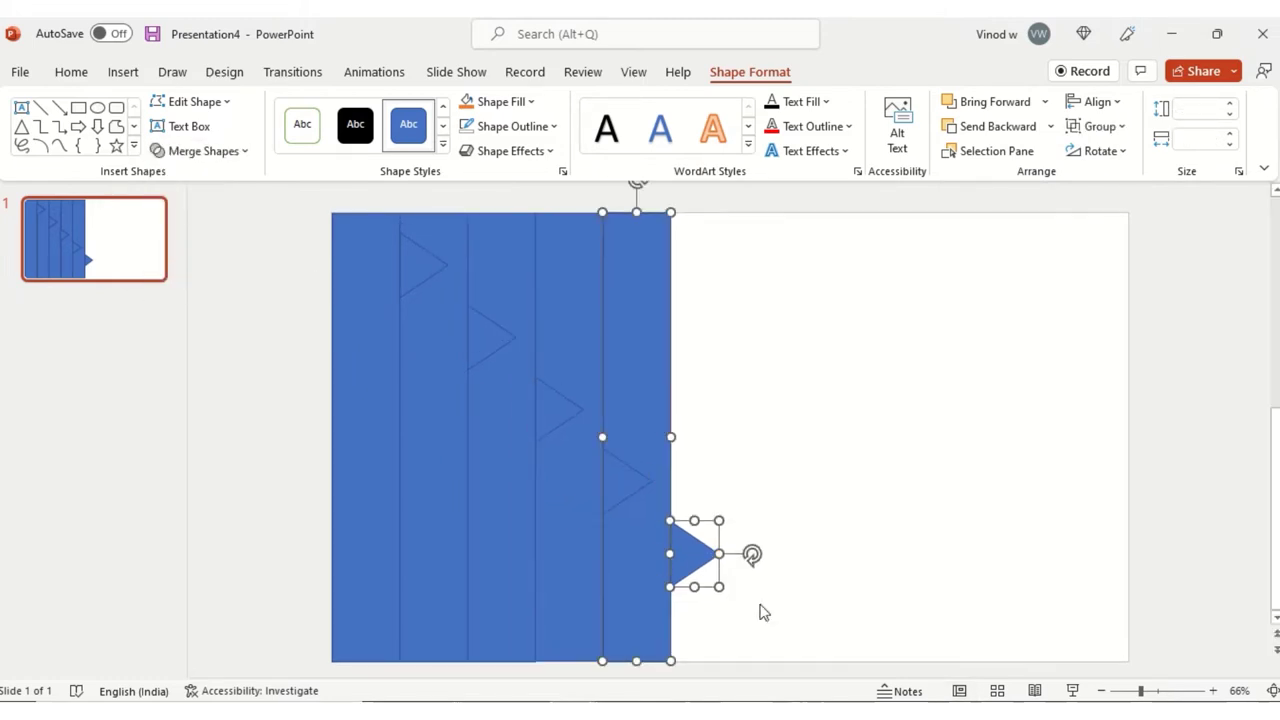
{"action": "left_click", "coordinate": [200, 152]}
{"action": "left_click", "coordinate": [206, 175]}
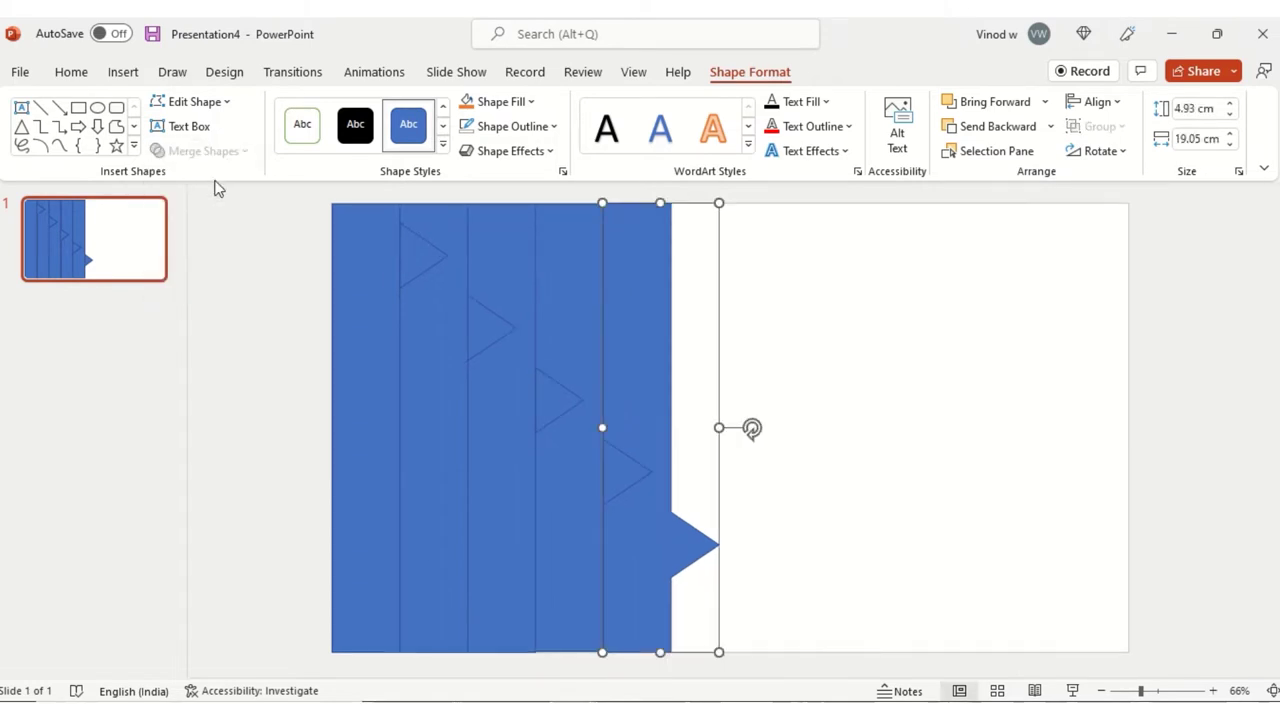
{"action": "left_click", "coordinate": [919, 413]}
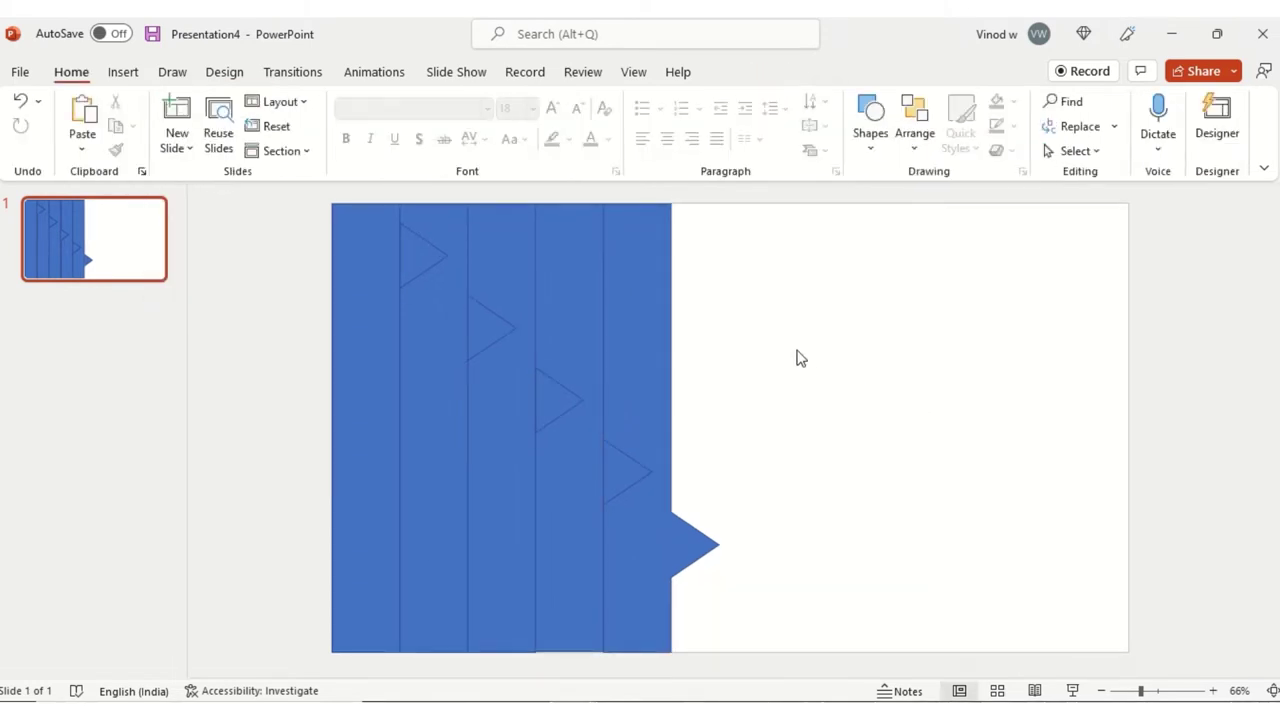
Drag the leftmost strip to the slide's right side, then undo the move.
{"action": "left_click", "coordinate": [351, 255]}
{"action": "left_click_drag", "start_coordinate": [352, 261], "coordinate": [883, 270]}
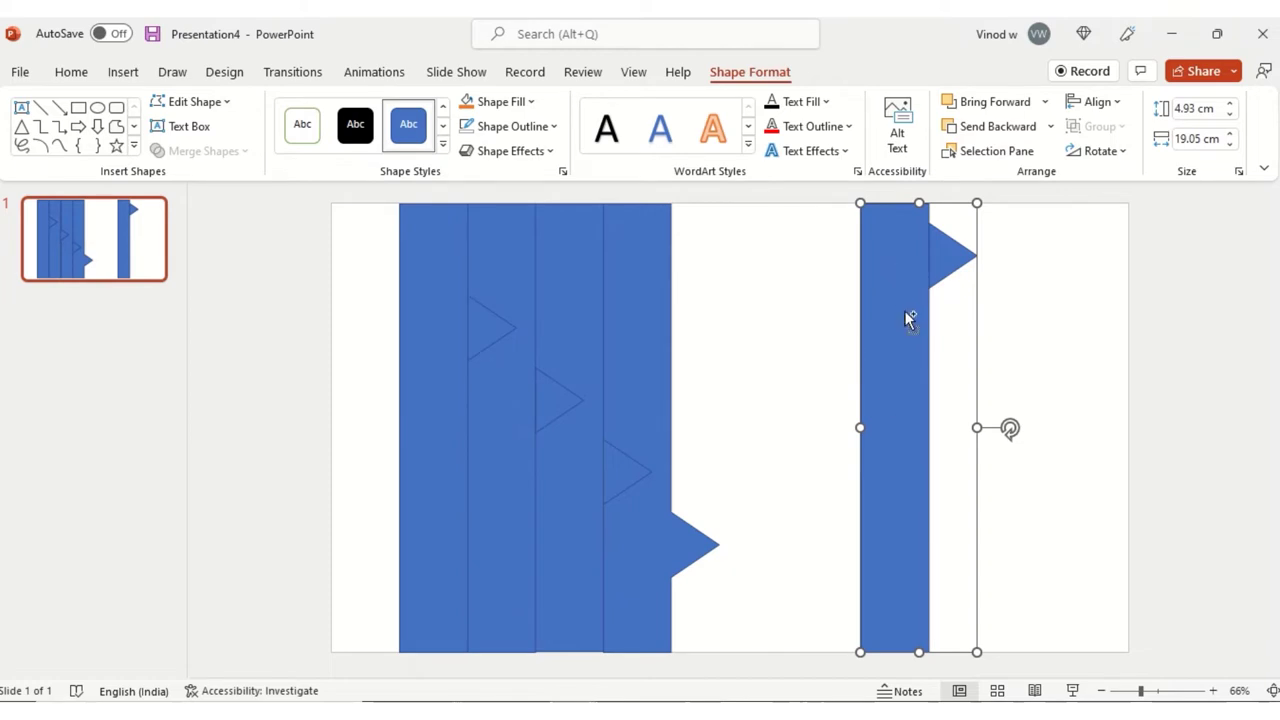
{"action": "key", "text": "ctrl+z"}
{"action": "left_click", "coordinate": [790, 410]}
{"action": "left_click", "coordinate": [375, 231]}
{"action": "left_click", "coordinate": [795, 328]}
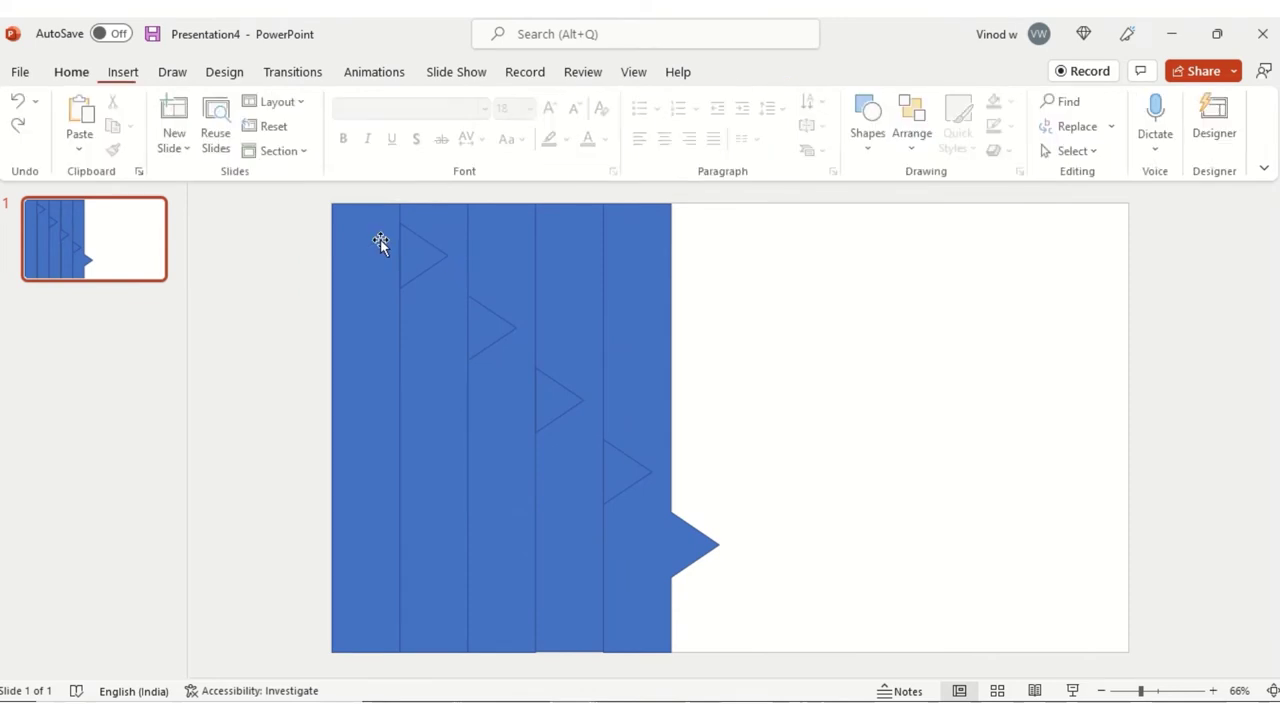
Select all shapes and set Shape Outline to No Outline.
{"action": "key", "text": "ctrl+a"}
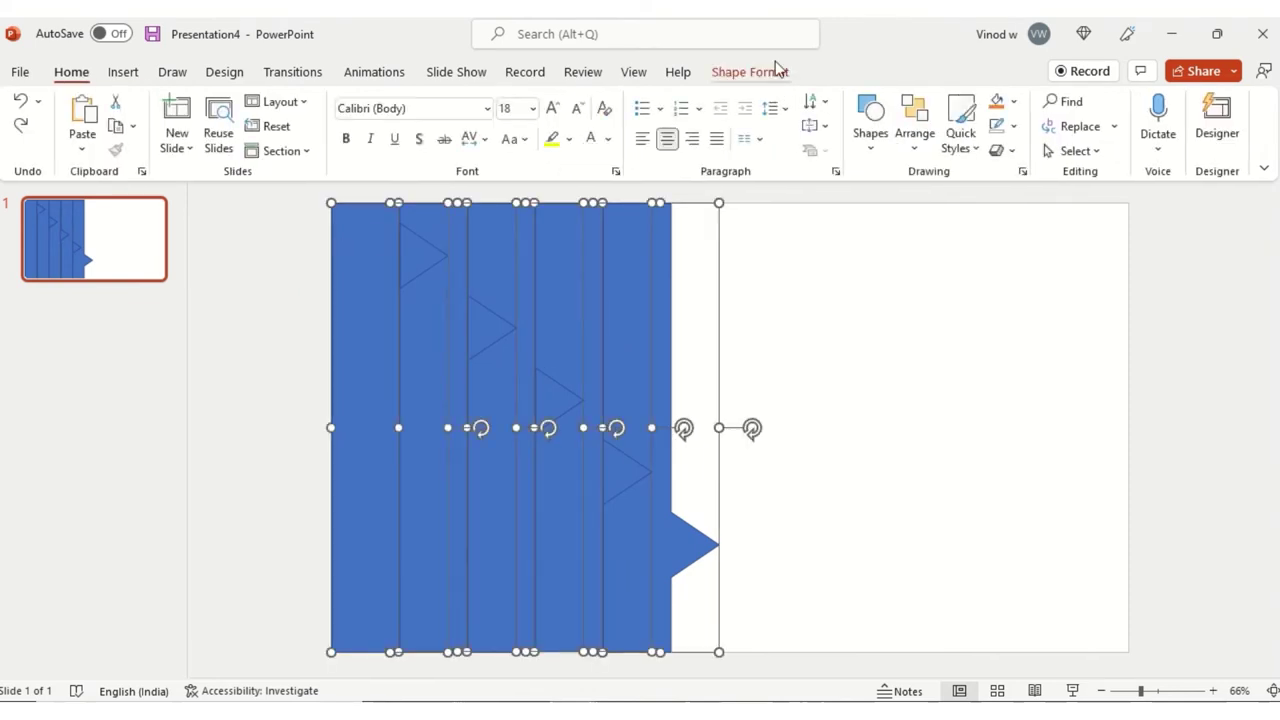
{"action": "left_click", "coordinate": [752, 72]}
{"action": "left_click", "coordinate": [550, 127]}
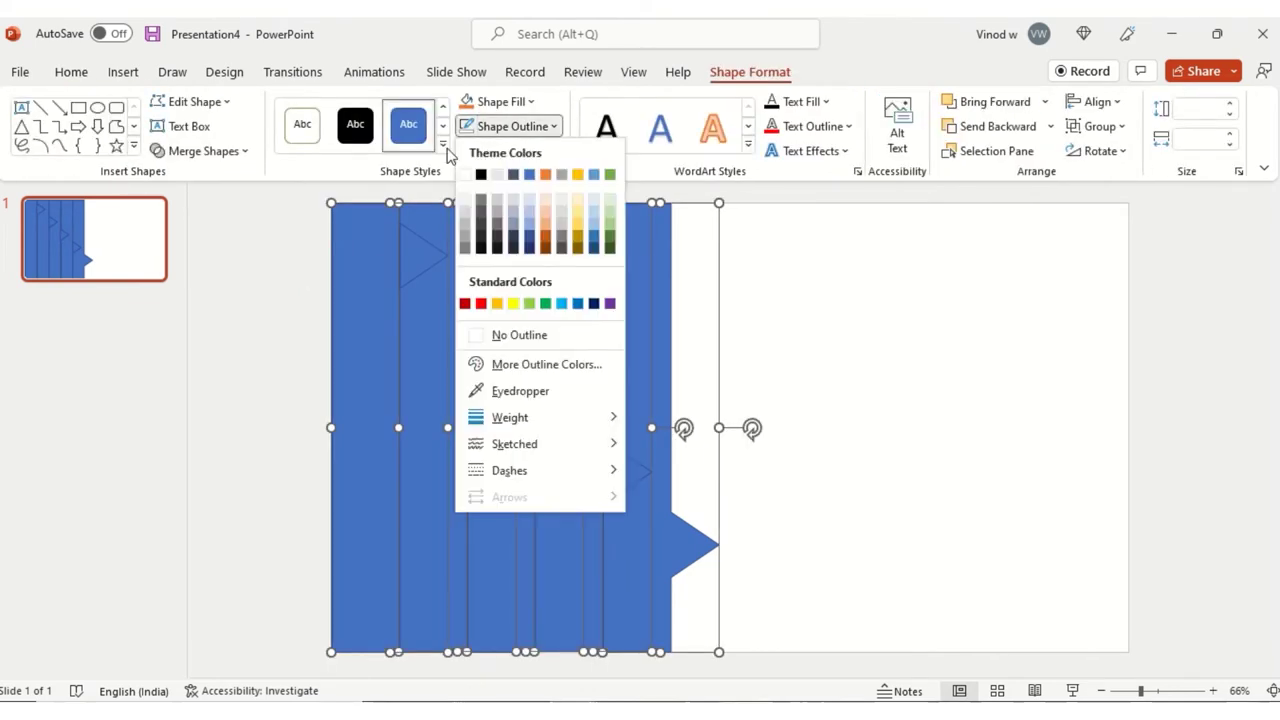
{"action": "left_click", "coordinate": [545, 334]}
{"action": "left_click", "coordinate": [843, 394]}
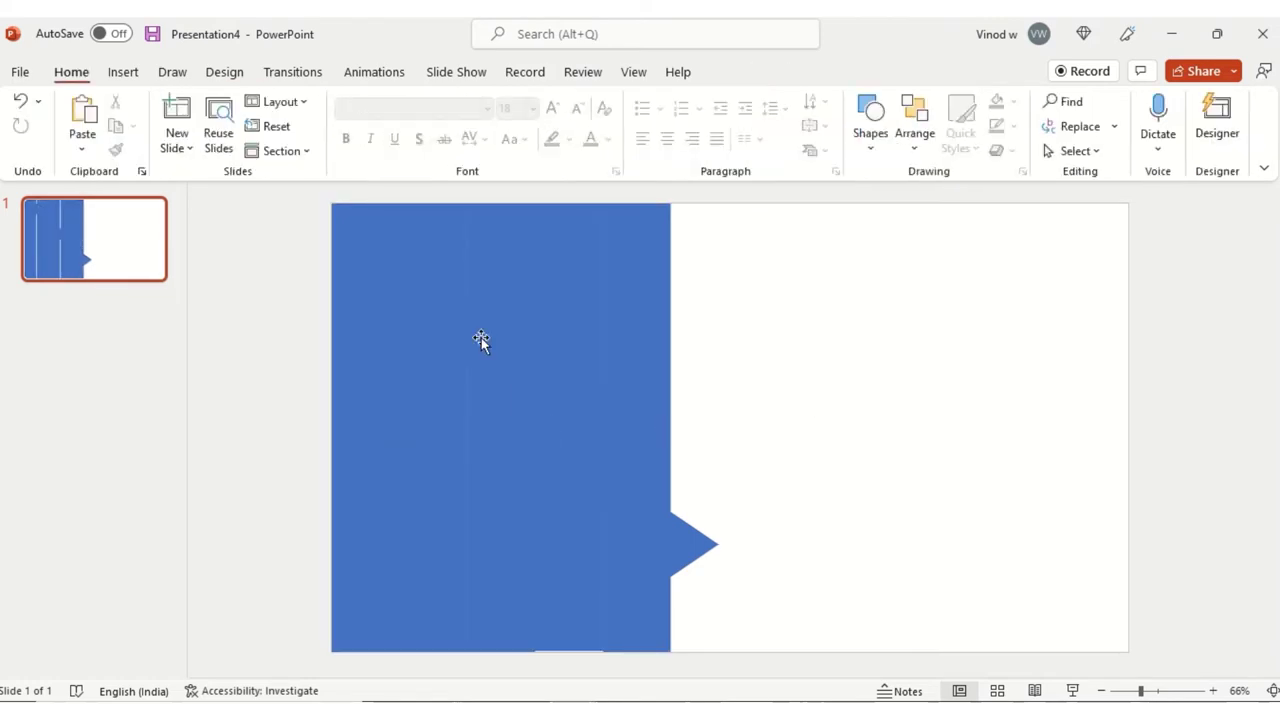
{"action": "left_click", "coordinate": [370, 240]}
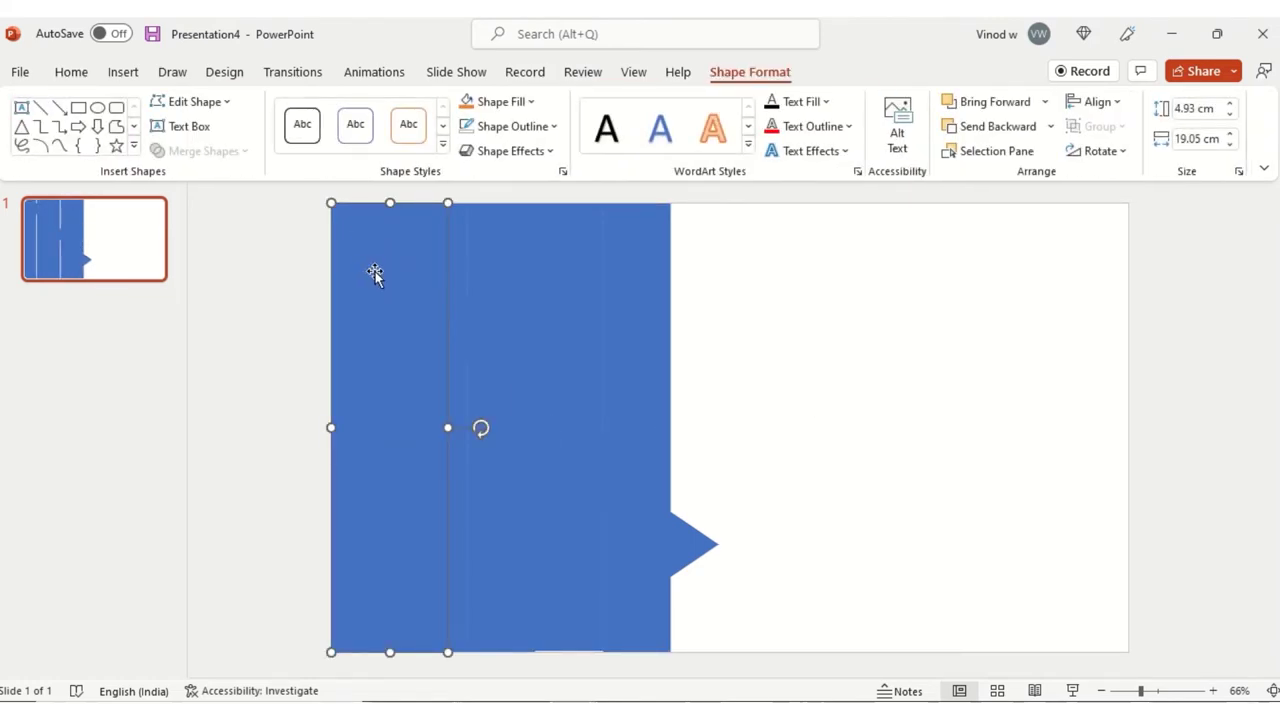
Give the first strip a radial gradient fill with one gradient stop set to Red.
{"action": "left_click", "coordinate": [522, 103]}
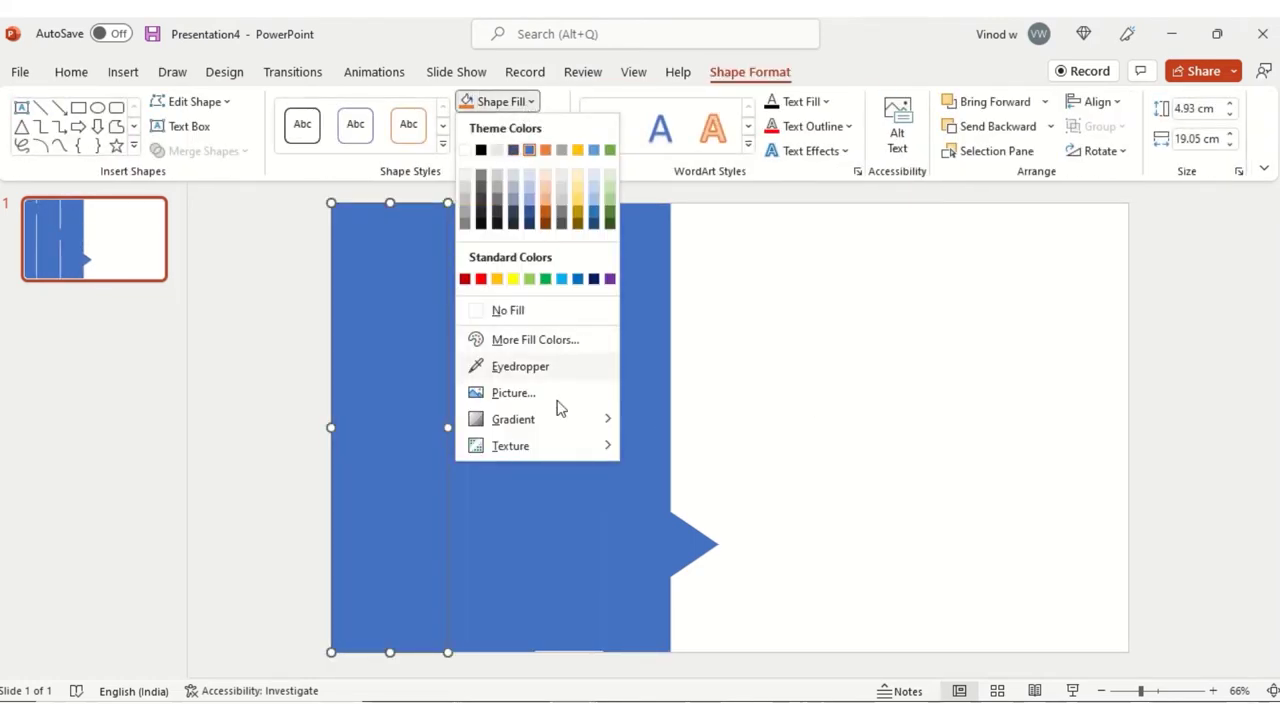
{"action": "mouse_move", "coordinate": [560, 425]}
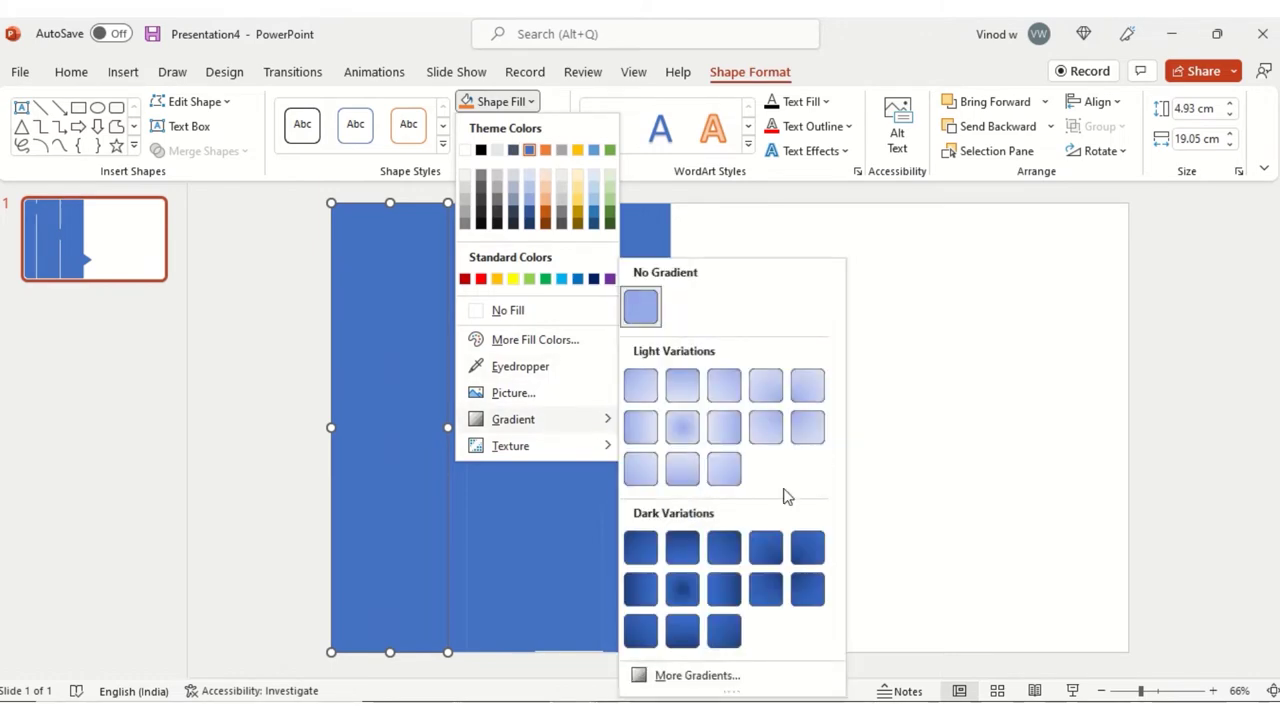
{"action": "left_click", "coordinate": [712, 675]}
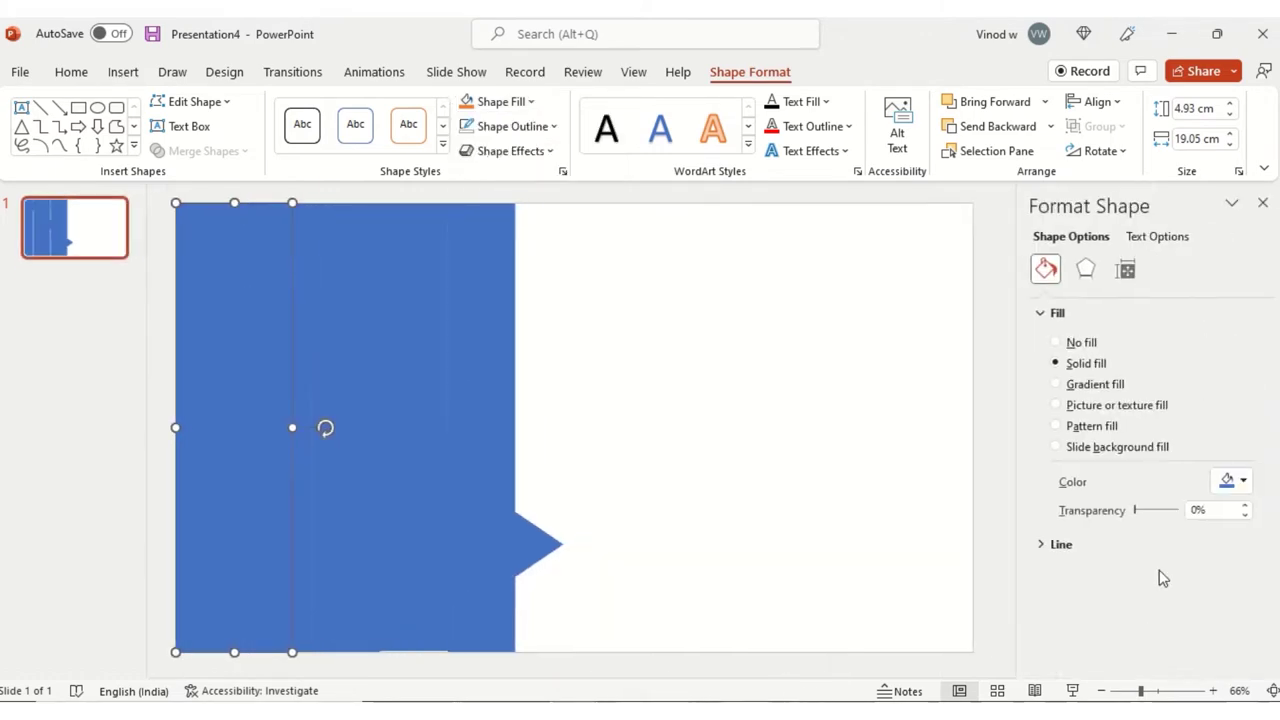
{"action": "left_click", "coordinate": [1100, 386]}
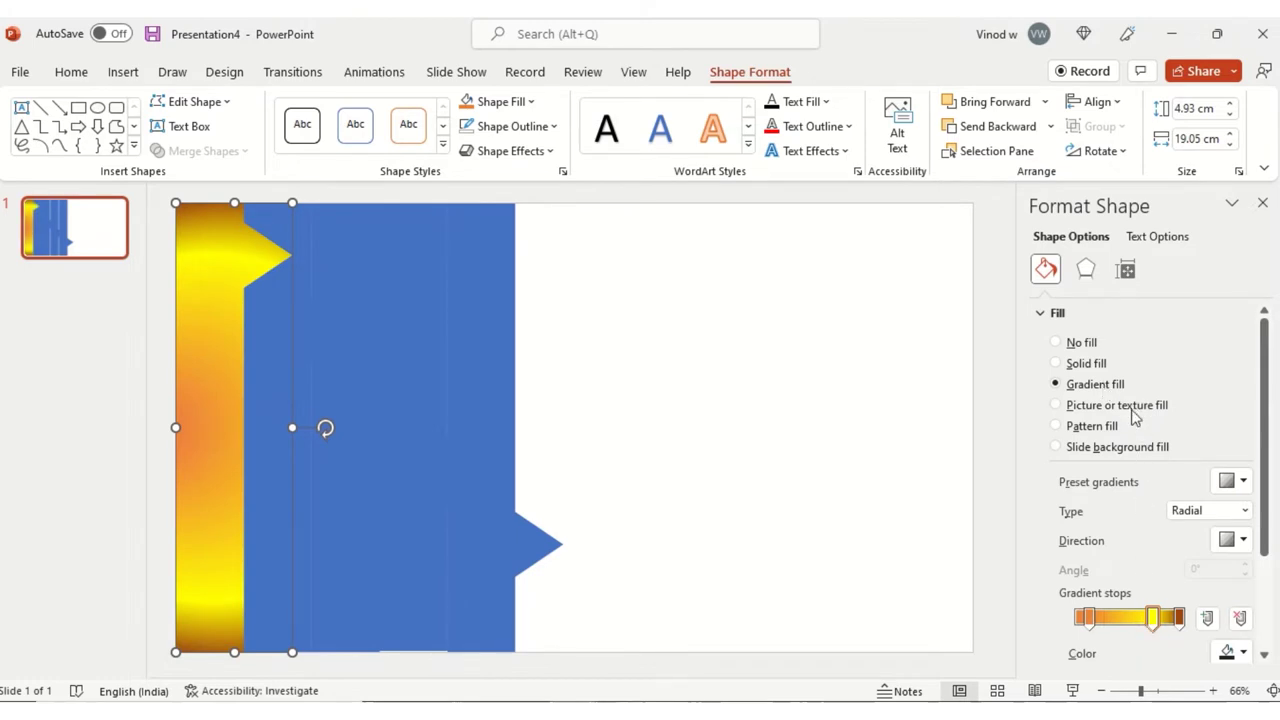
{"action": "scroll", "coordinate": [1160, 487], "scroll_direction": "down", "scroll_amount": 3}
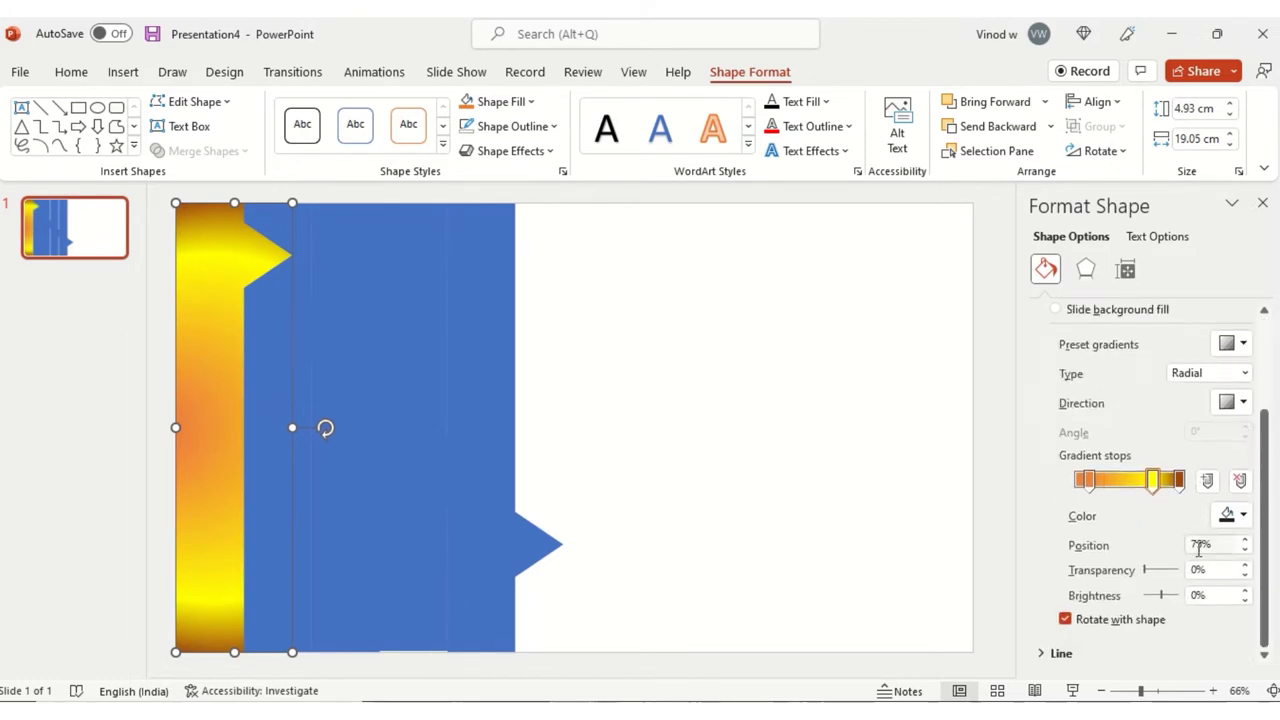
{"action": "left_click", "coordinate": [1242, 515]}
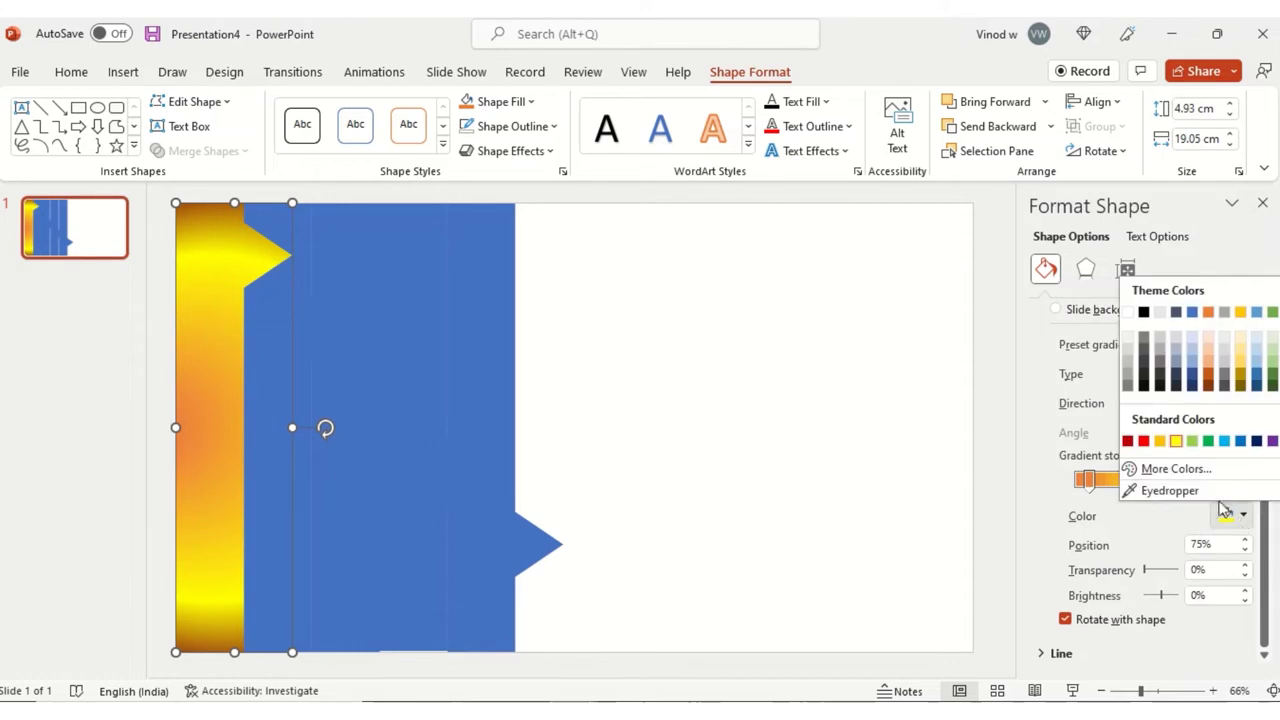
{"action": "left_click", "coordinate": [1143, 441]}
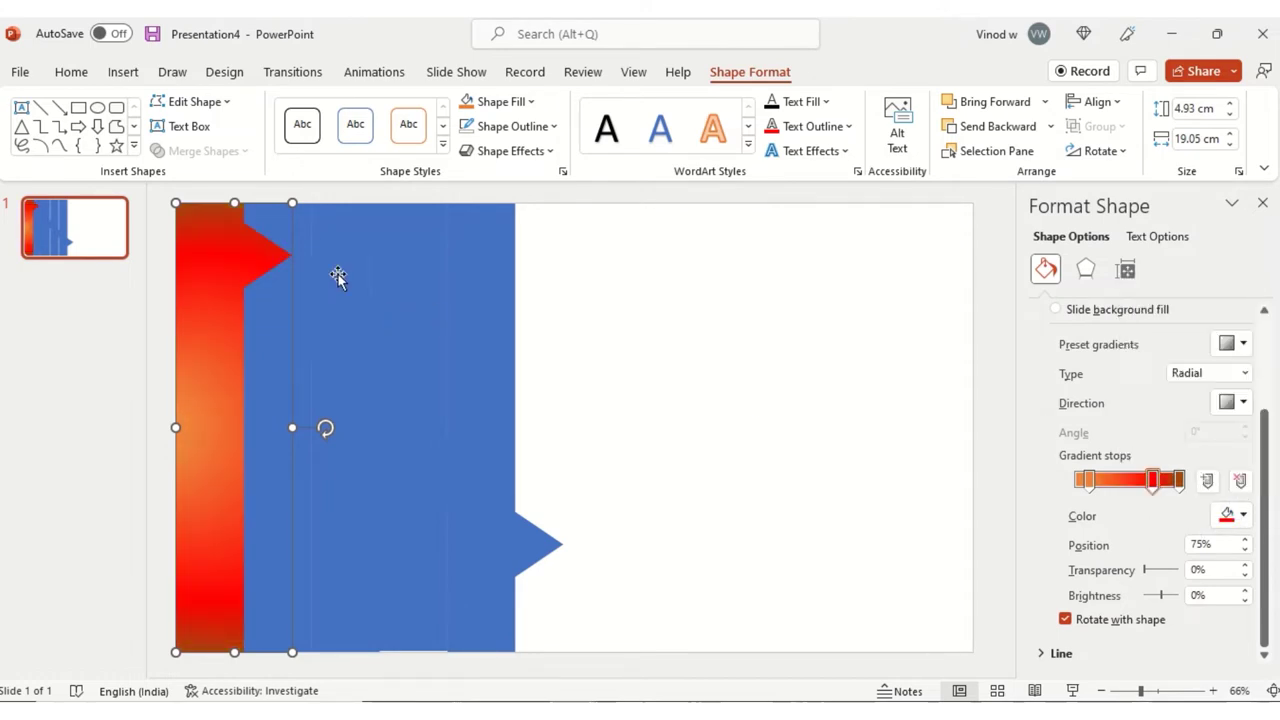
{"action": "left_click", "coordinate": [290, 232]}
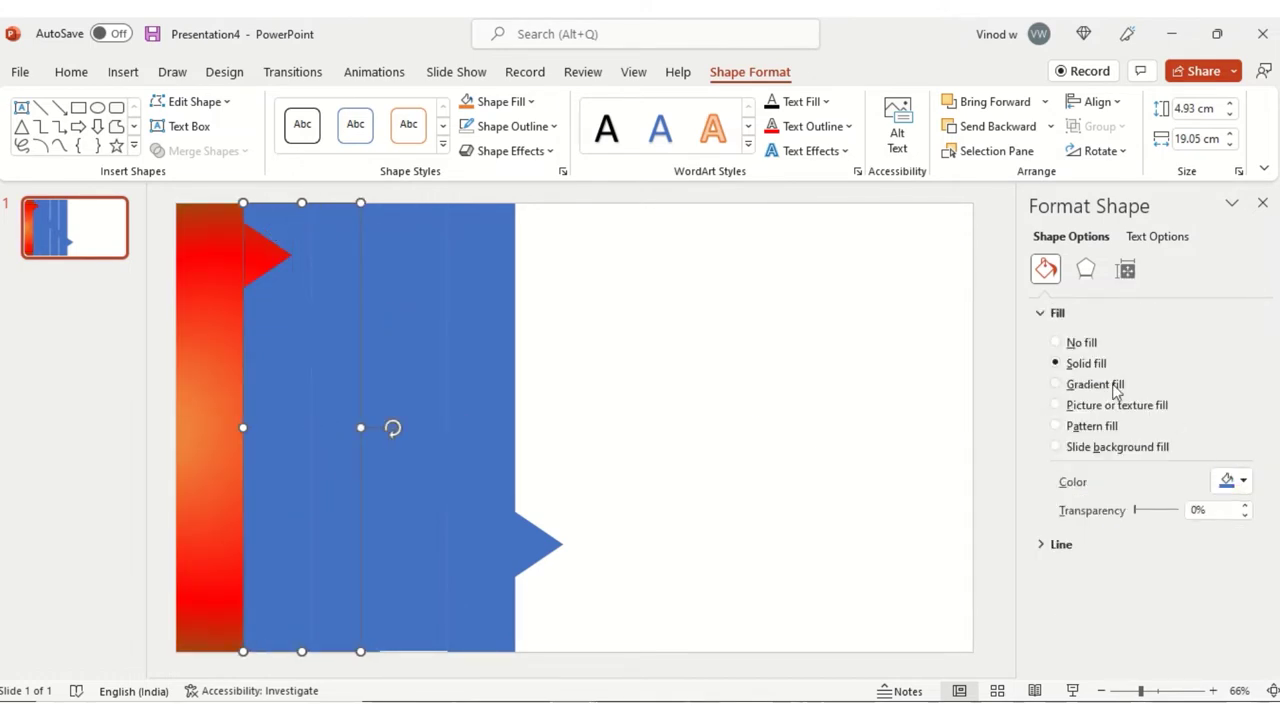
Give the second strip a gradient fill with an Orange gradient stop.
{"action": "left_click", "coordinate": [1056, 384]}
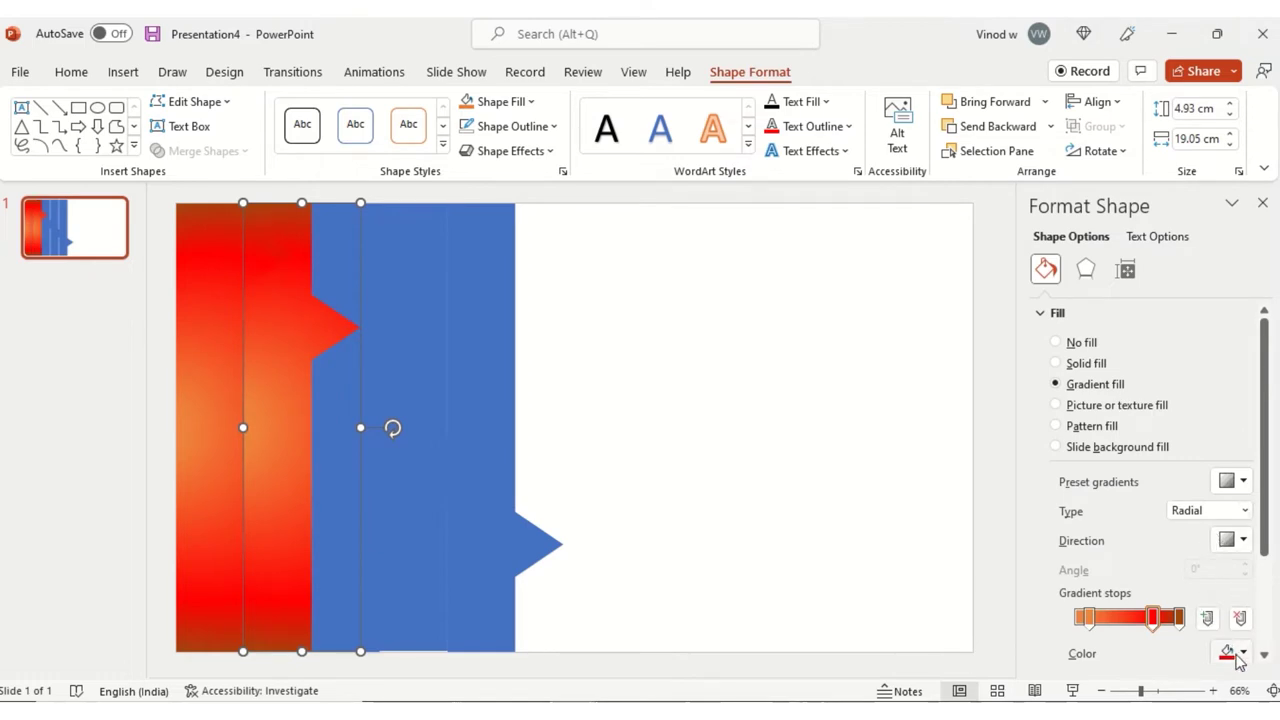
{"action": "left_click", "coordinate": [1240, 654]}
{"action": "left_click", "coordinate": [1160, 576]}
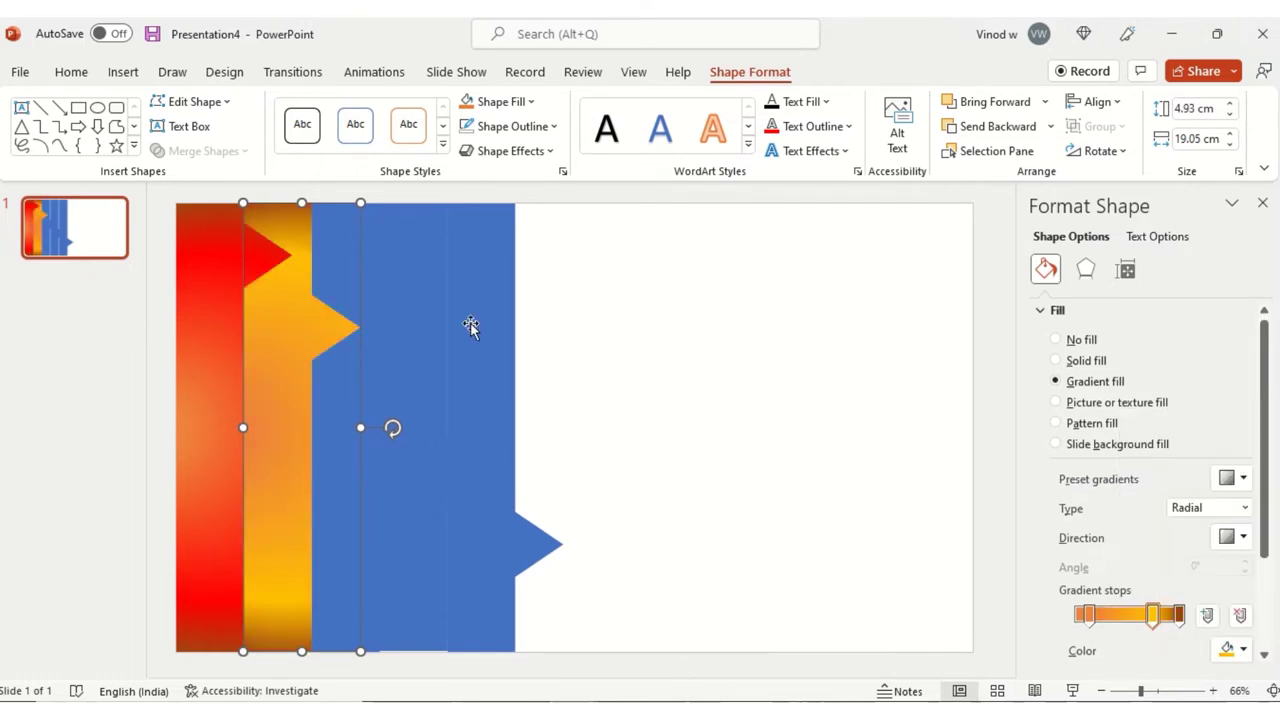
Give the third strip a gradient fill with a Yellow stop moved to the bar's start.
{"action": "left_click", "coordinate": [396, 266]}
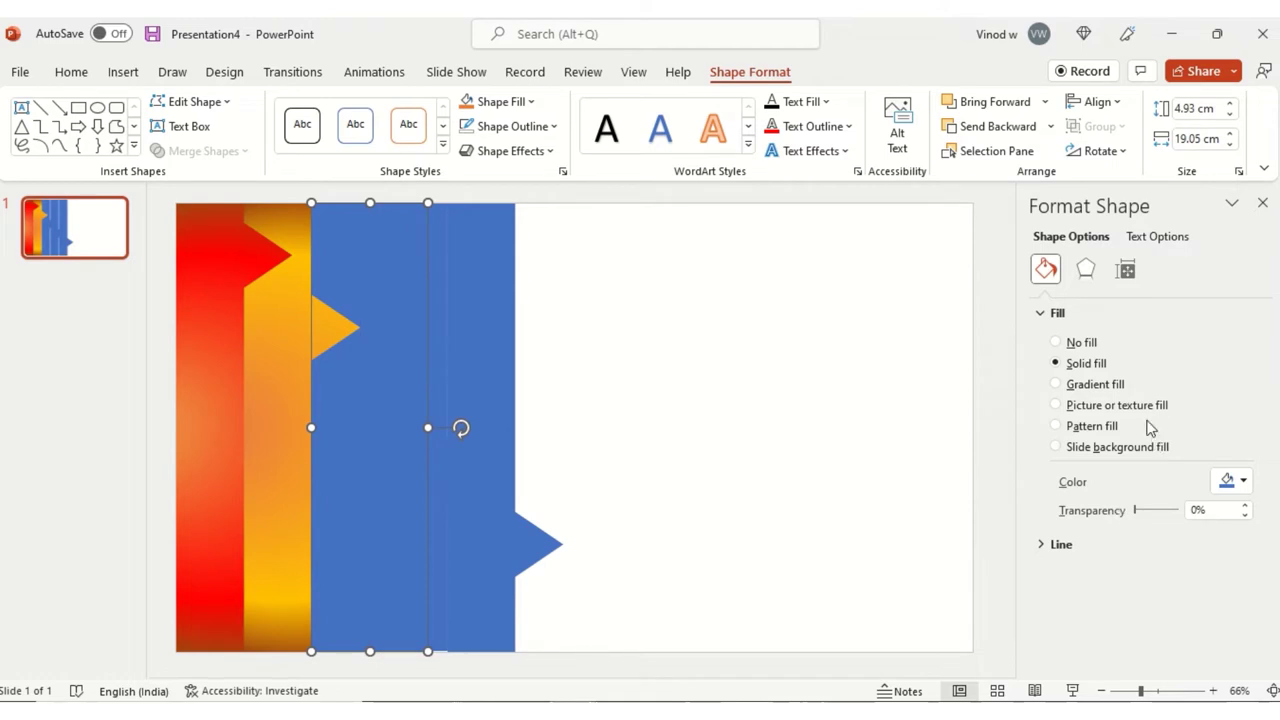
{"action": "left_click", "coordinate": [1107, 389]}
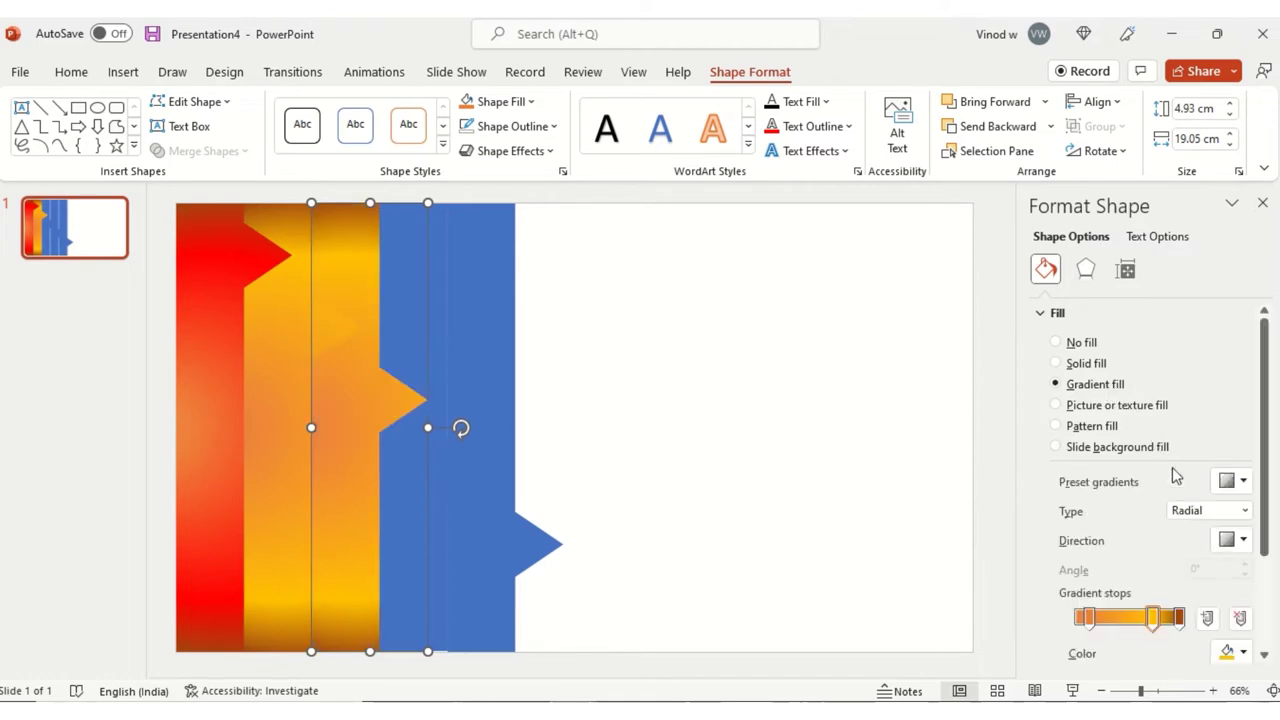
{"action": "left_click", "coordinate": [1243, 654]}
{"action": "left_click", "coordinate": [1180, 577]}
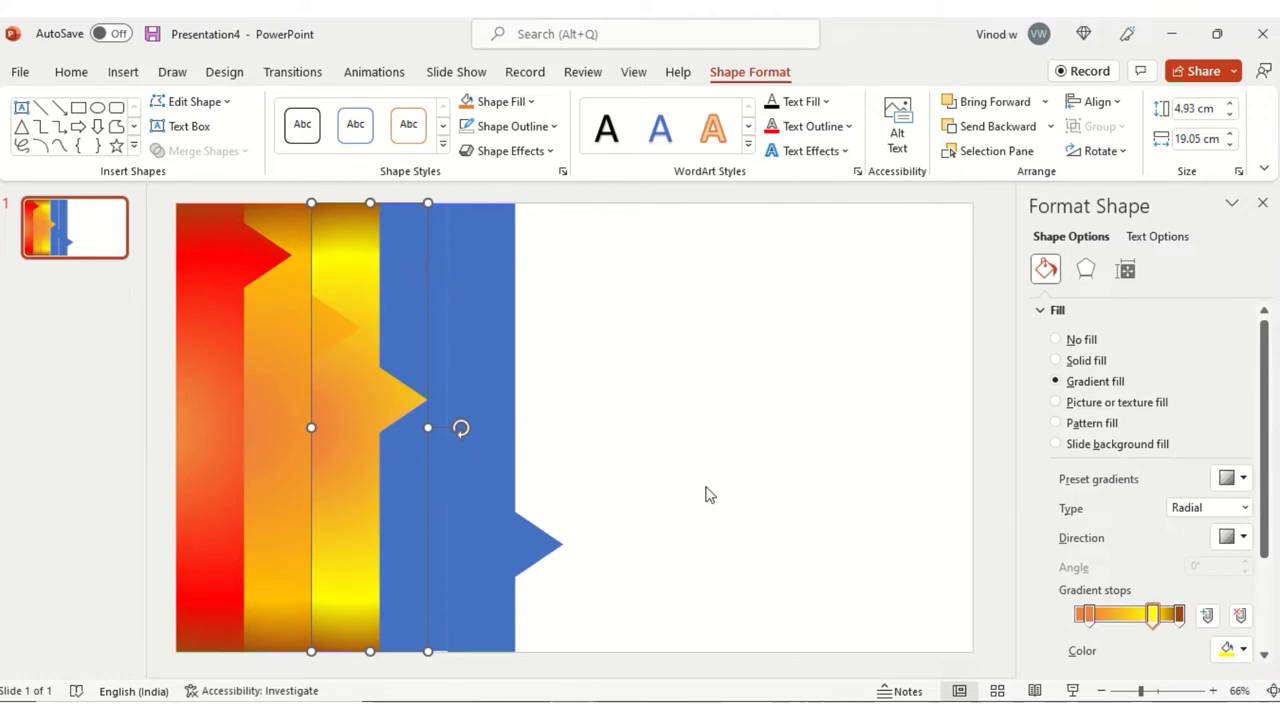
{"action": "left_click_drag", "start_coordinate": [1152, 614], "coordinate": [1076, 614]}
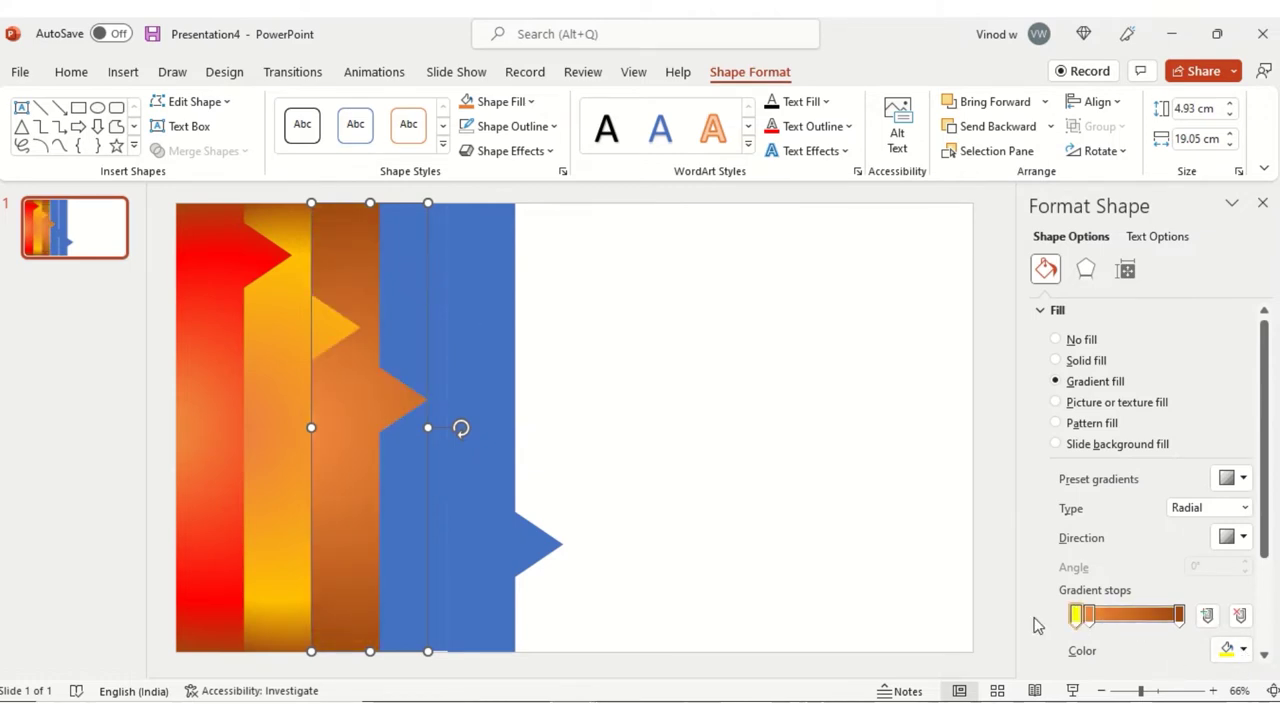
Give the fourth strip a gradient fill with a light blue first stop at 43%.
{"action": "left_click", "coordinate": [645, 380]}
{"action": "left_click", "coordinate": [419, 244]}
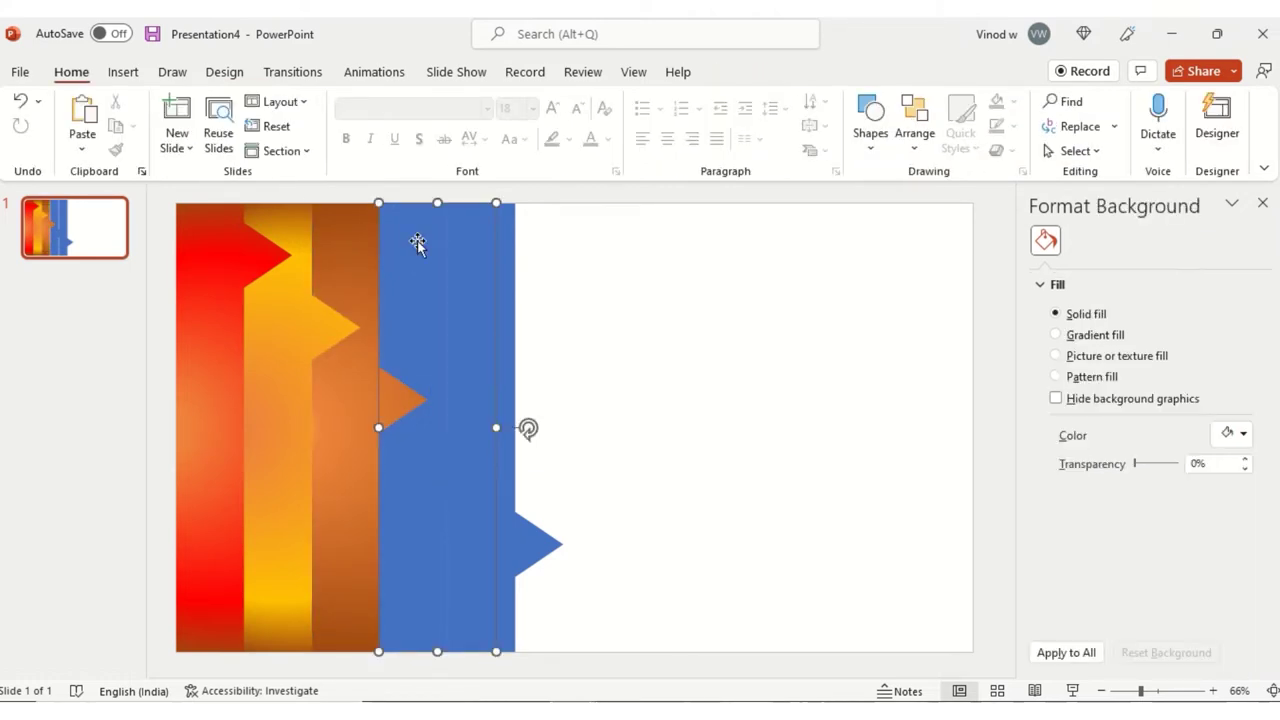
{"action": "left_click", "coordinate": [1095, 385]}
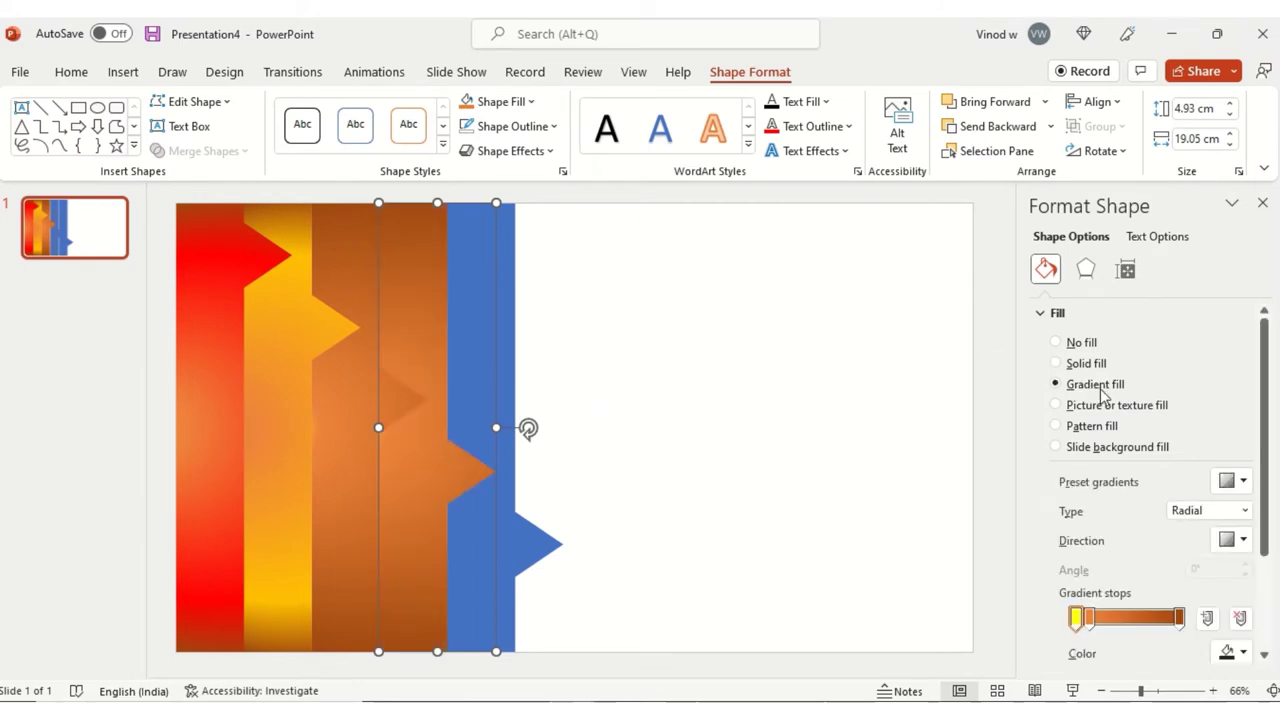
{"action": "scroll", "coordinate": [1250, 650], "scroll_direction": "down", "scroll_amount": 3}
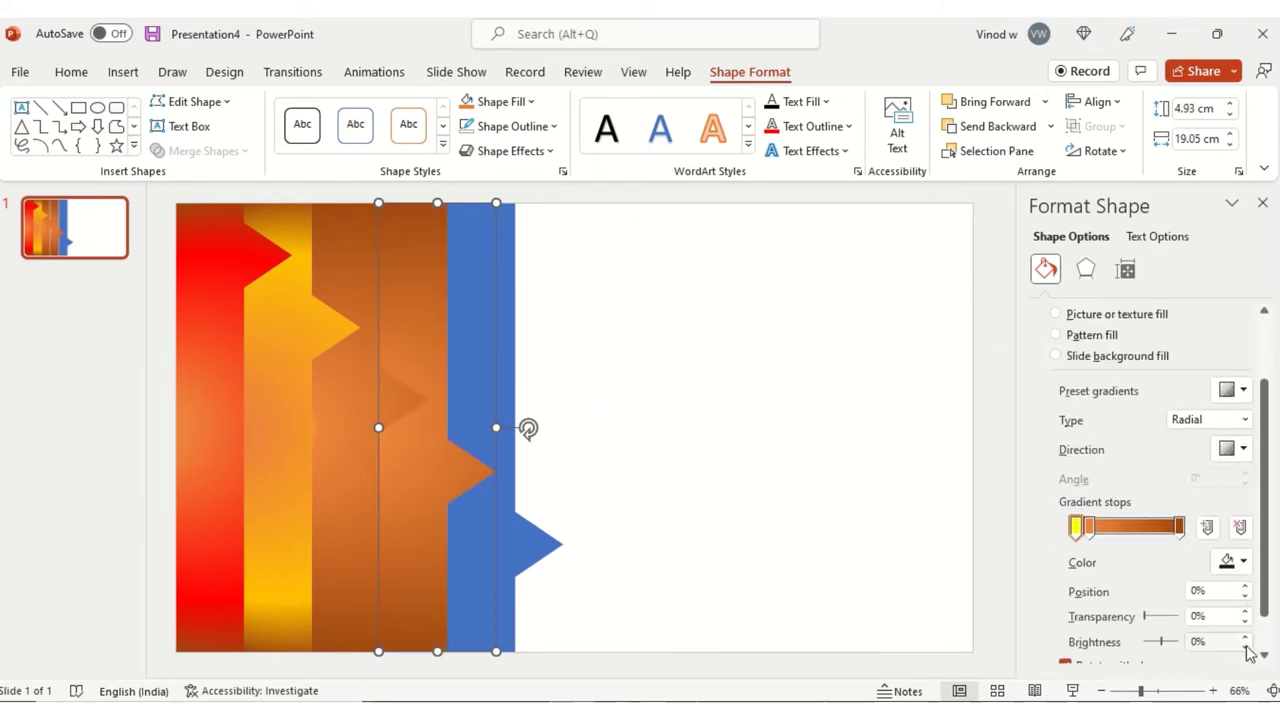
{"action": "left_click", "coordinate": [1239, 566]}
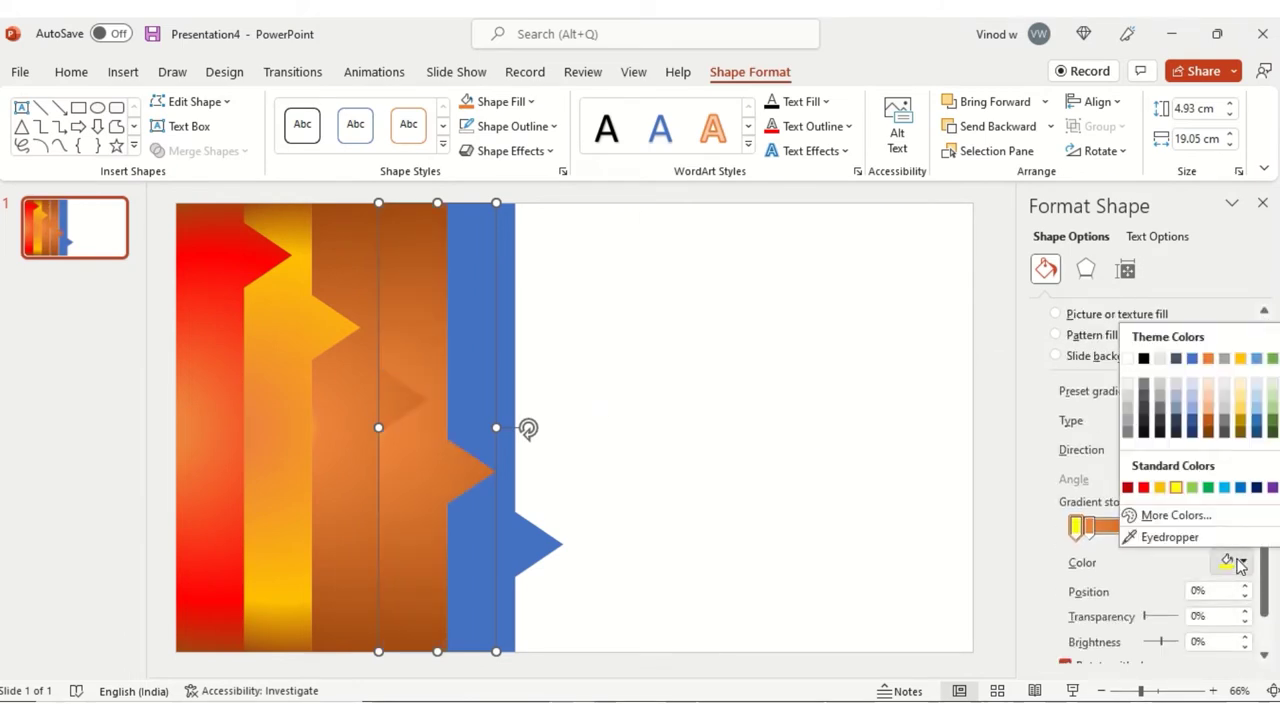
{"action": "left_click", "coordinate": [1228, 488]}
{"action": "left_click_drag", "start_coordinate": [1098, 536], "coordinate": [1180, 536]}
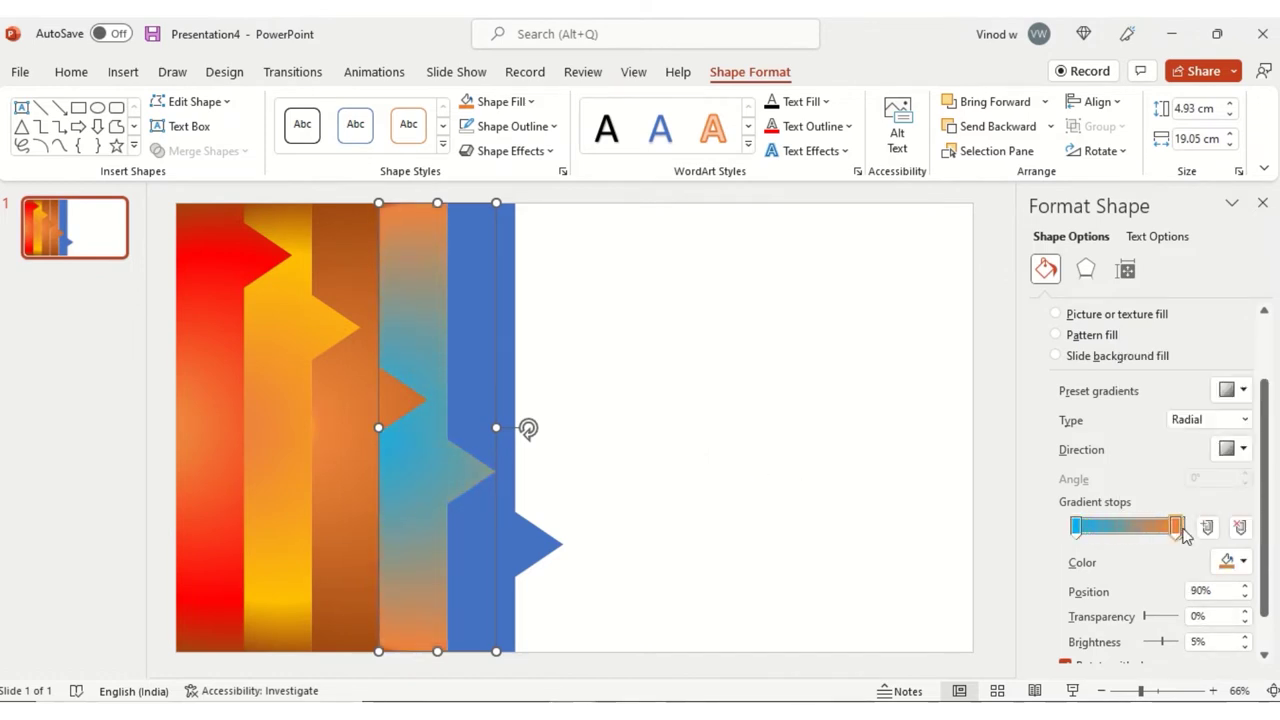
Apply a gradient fill to the fifth strip.
{"action": "left_click", "coordinate": [768, 418]}
{"action": "left_click", "coordinate": [503, 363]}
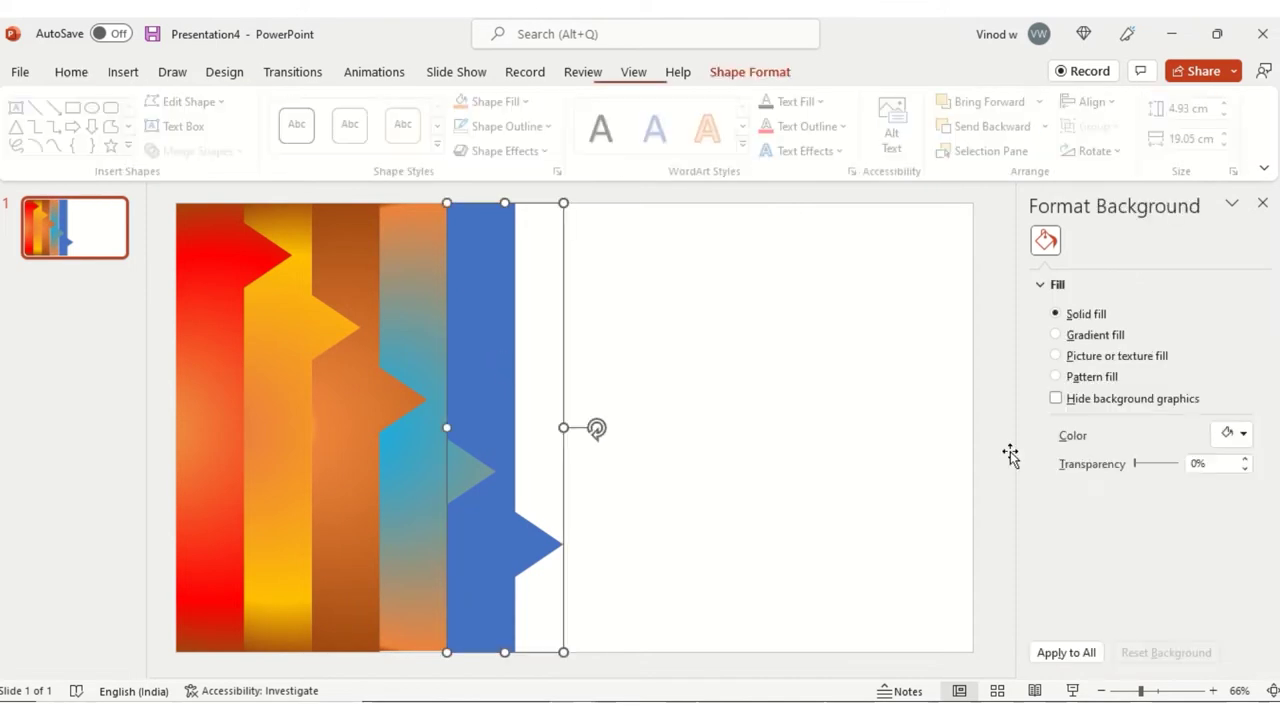
{"action": "left_click", "coordinate": [1094, 384]}
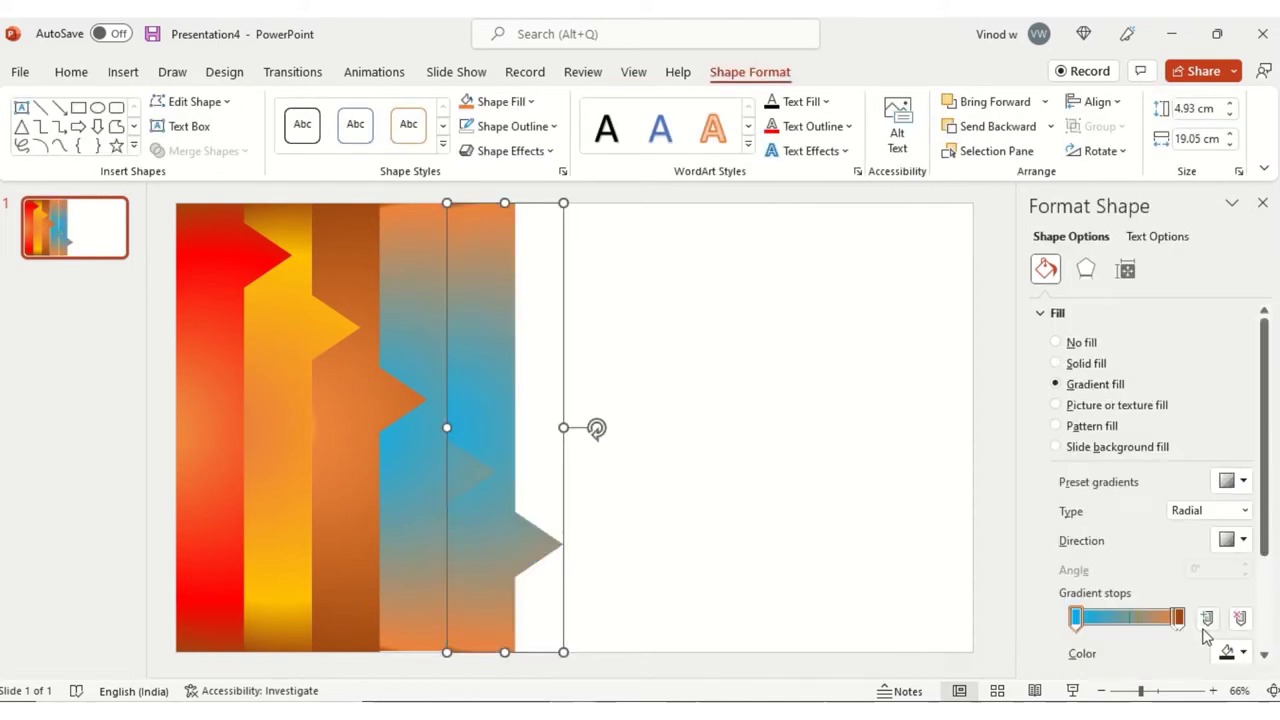
Reposition the fifth strip's gradient stops, set one to light gold, and close the Format pane.
{"action": "left_click_drag", "start_coordinate": [1177, 617], "coordinate": [1050, 636]}
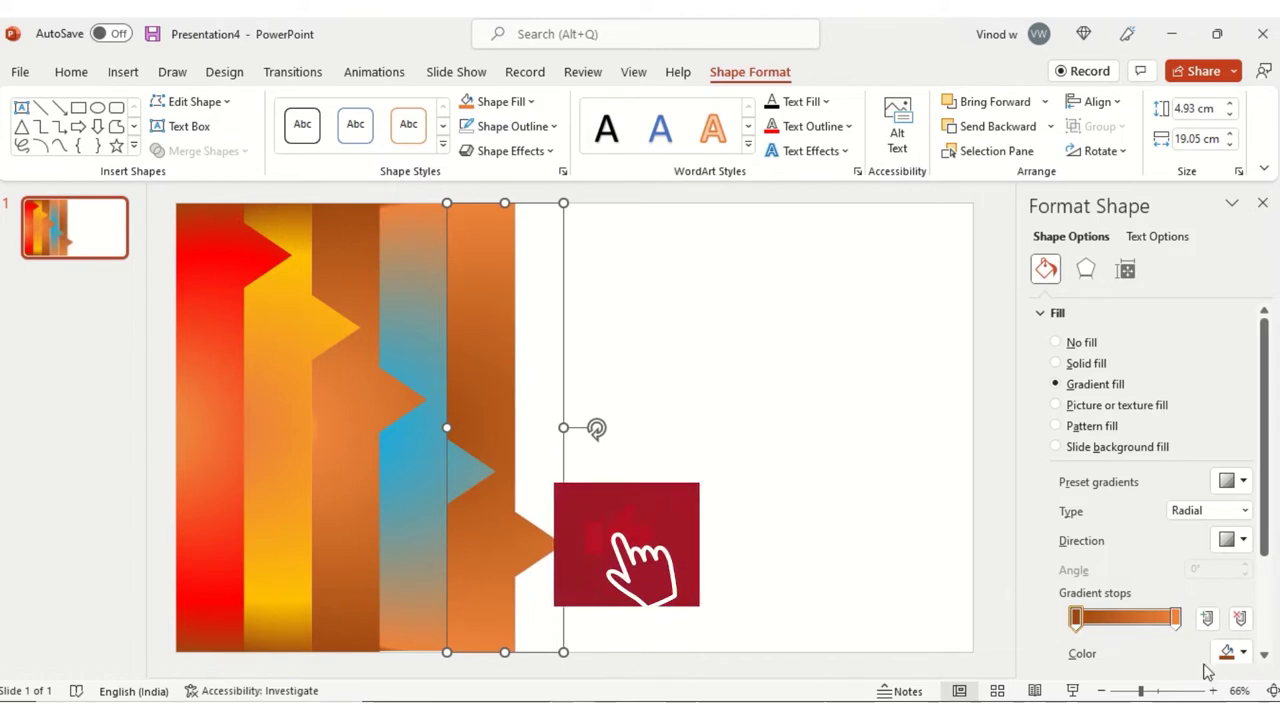
{"action": "mouse_move", "coordinate": [1090, 632]}
{"action": "left_mouse_down"}
{"action": "mouse_move", "coordinate": [1108, 634]}
{"action": "mouse_move", "coordinate": [1080, 637]}
{"action": "left_mouse_up"}
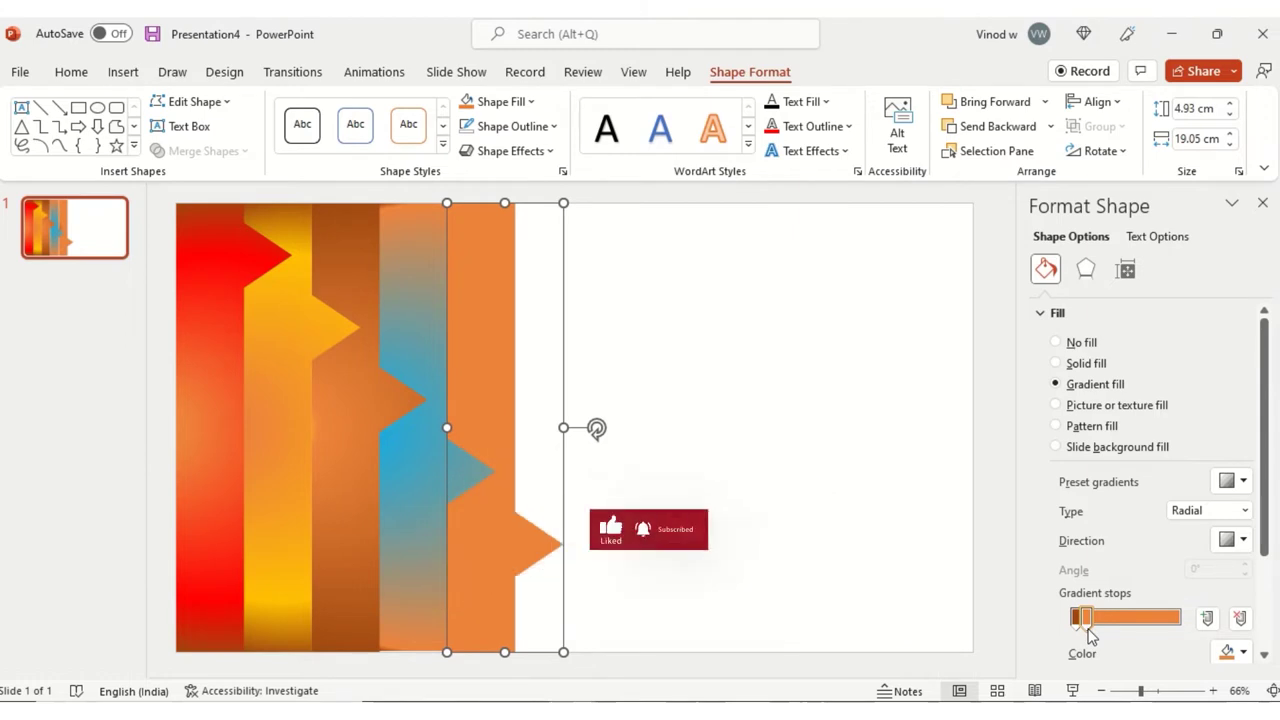
{"action": "left_click", "coordinate": [1244, 652]}
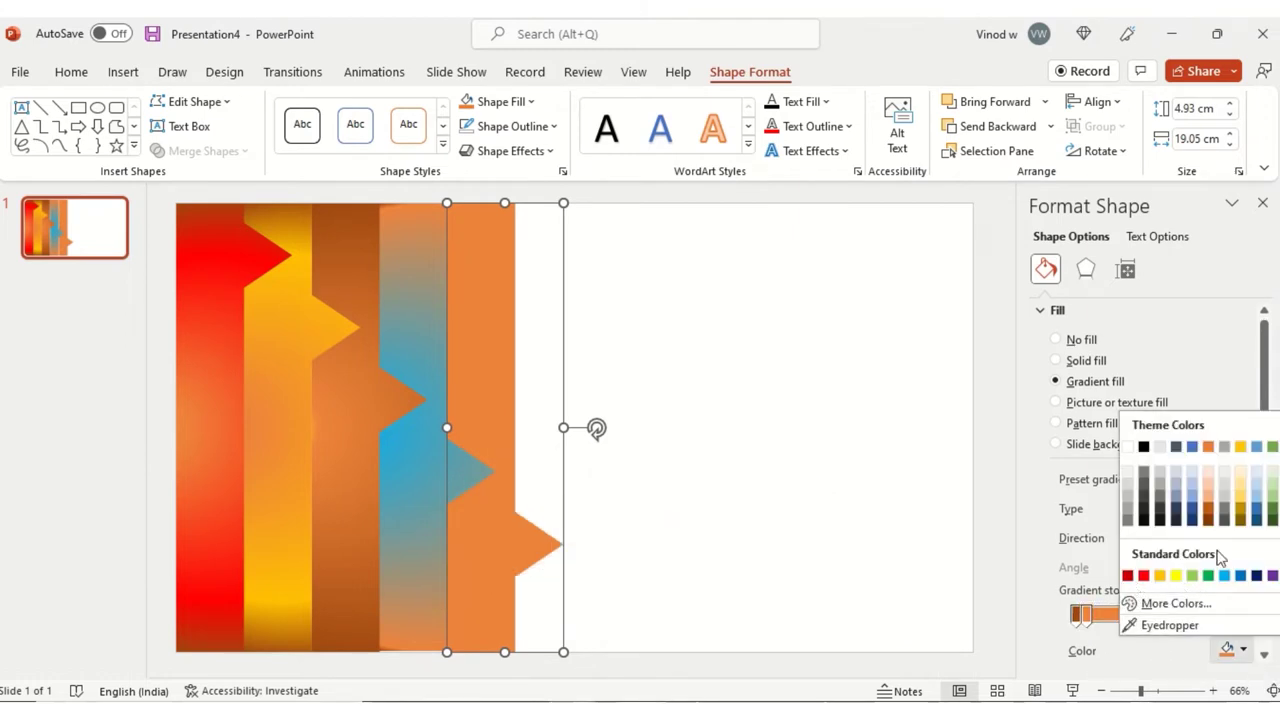
{"action": "left_click", "coordinate": [1245, 487]}
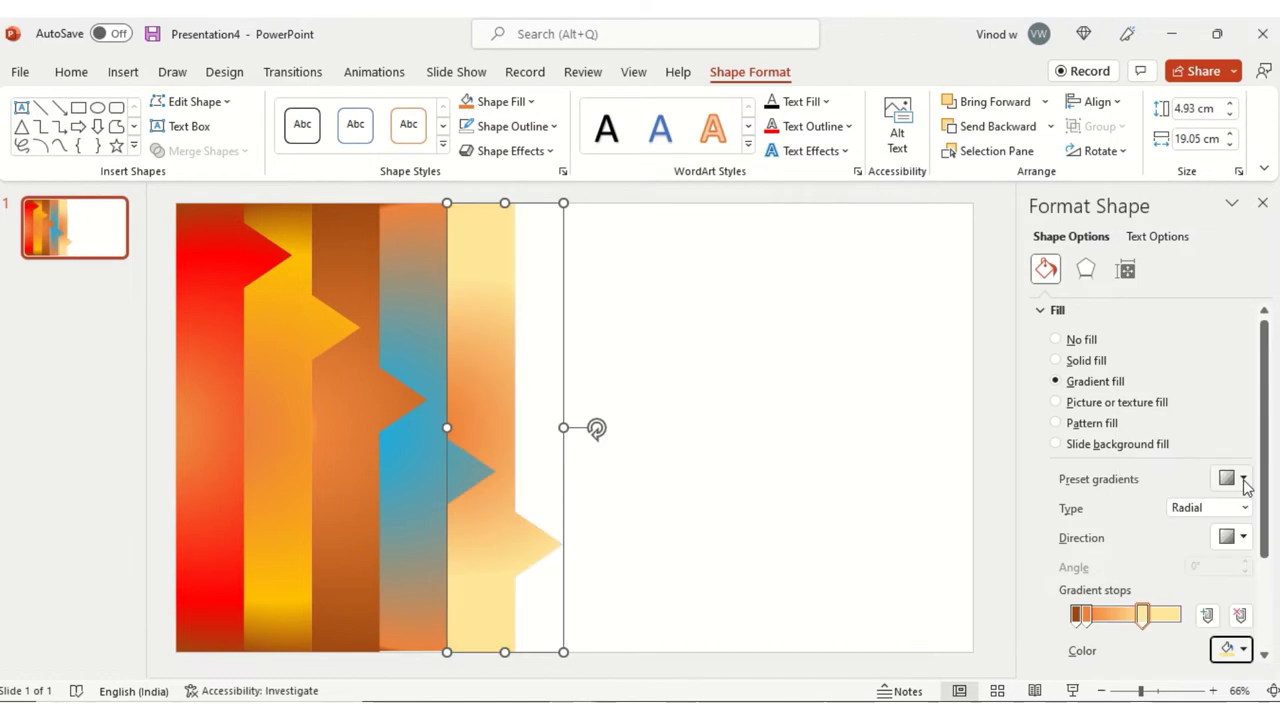
{"action": "left_click", "coordinate": [833, 434]}
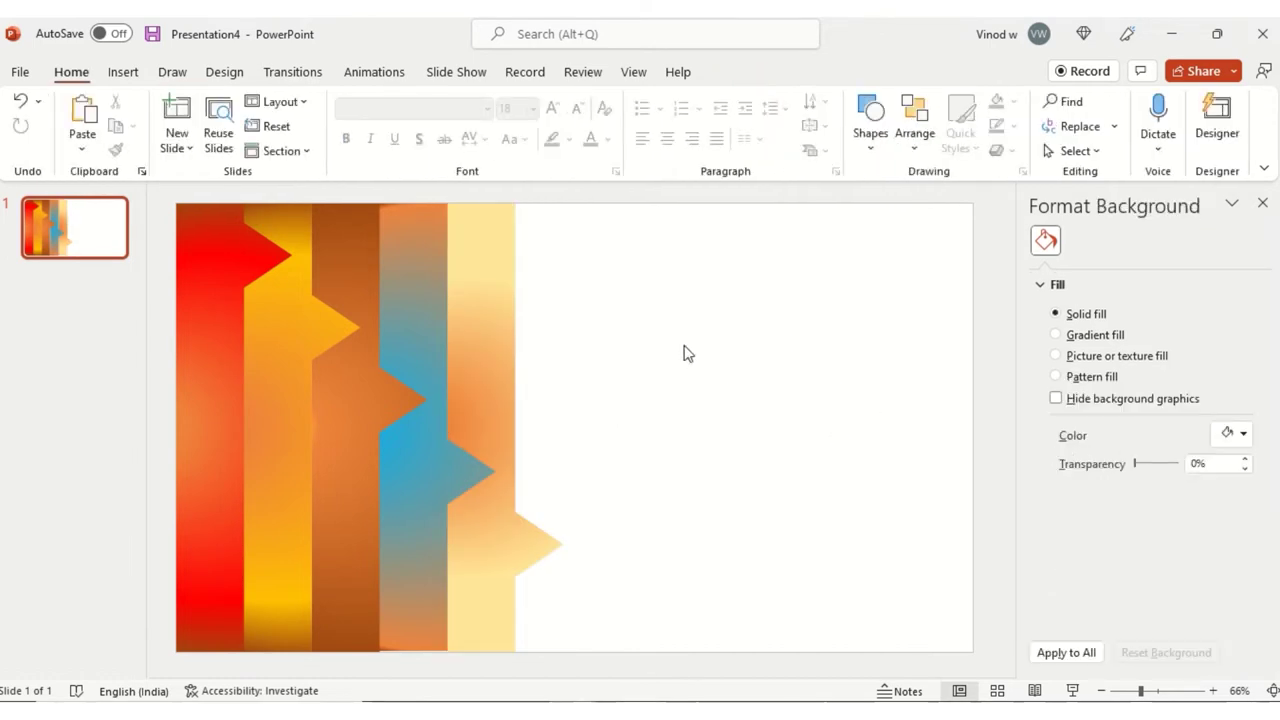
{"action": "left_click", "coordinate": [1262, 202]}
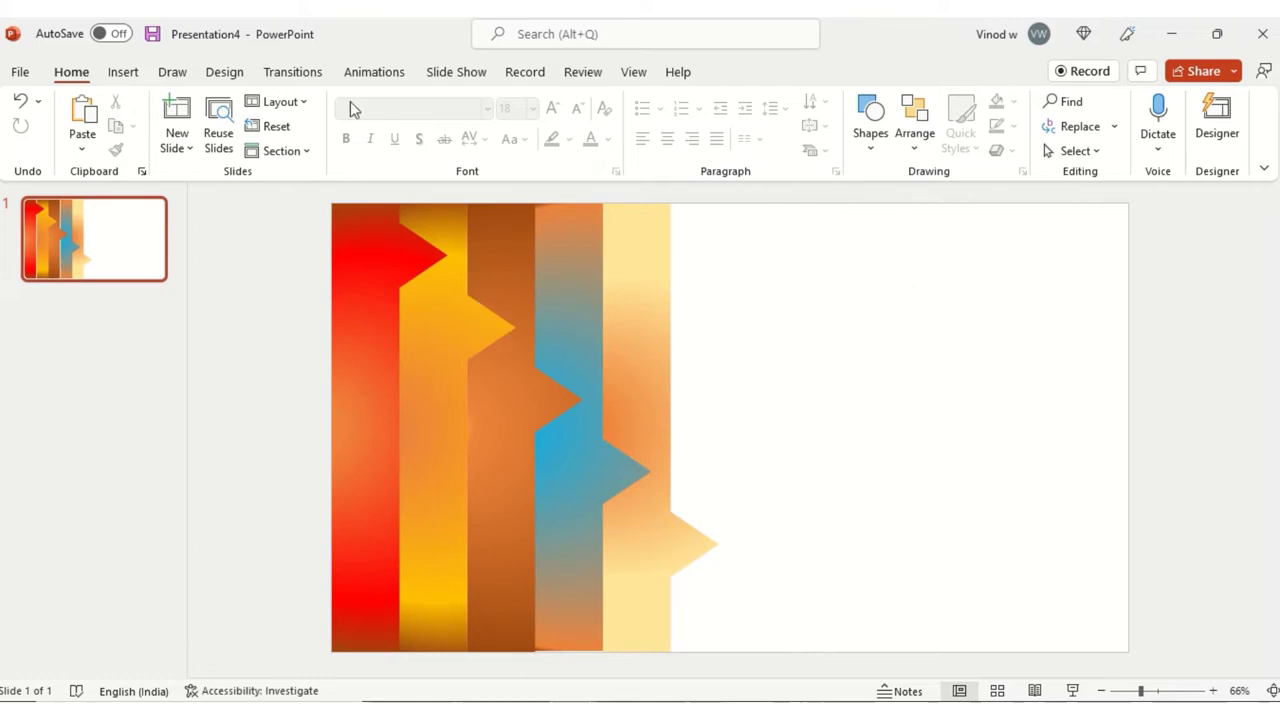
Dismiss the Shapes gallery without choosing a shape and switch to the Insert tab.
{"action": "left_click", "coordinate": [868, 125]}
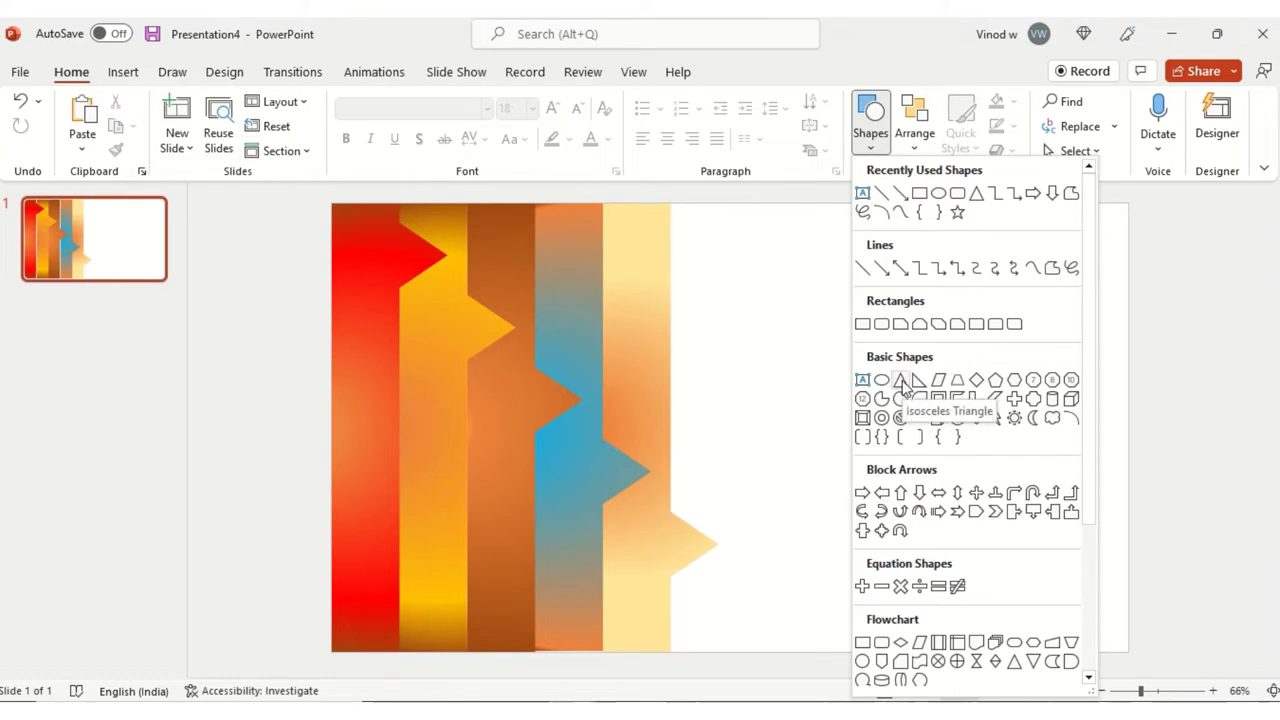
{"action": "left_click", "coordinate": [785, 330]}
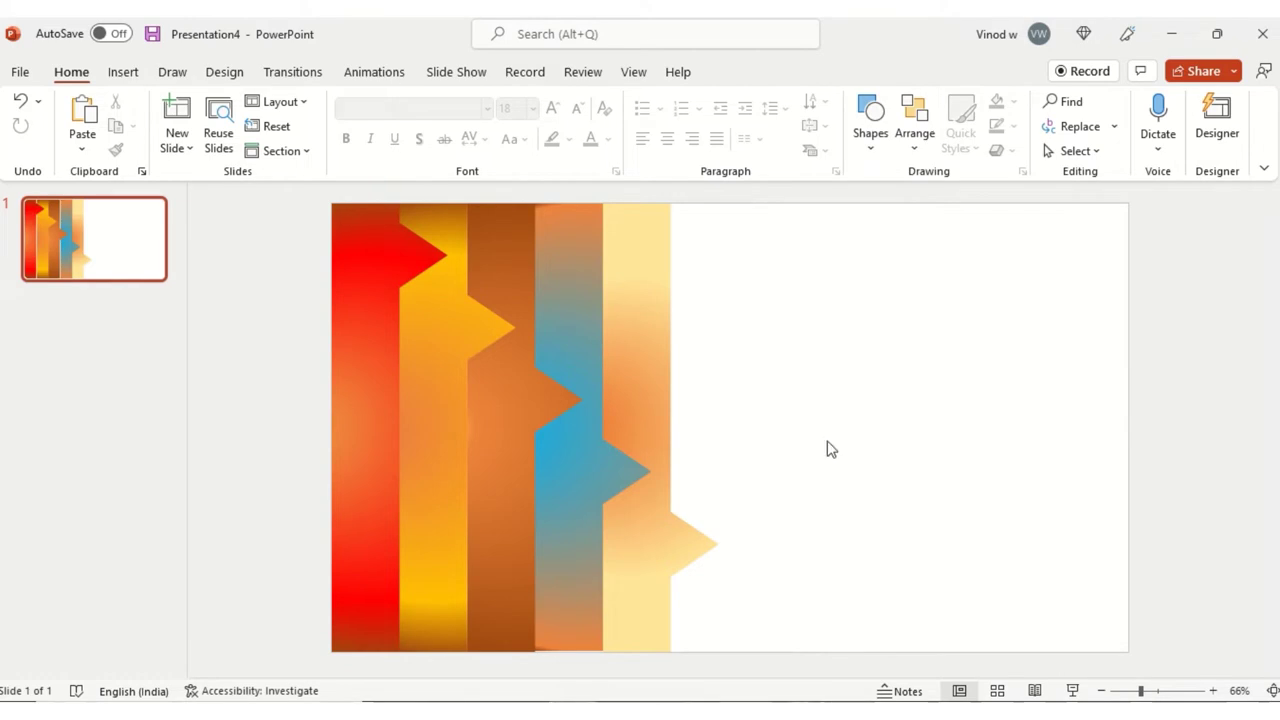
{"action": "left_click", "coordinate": [123, 72]}
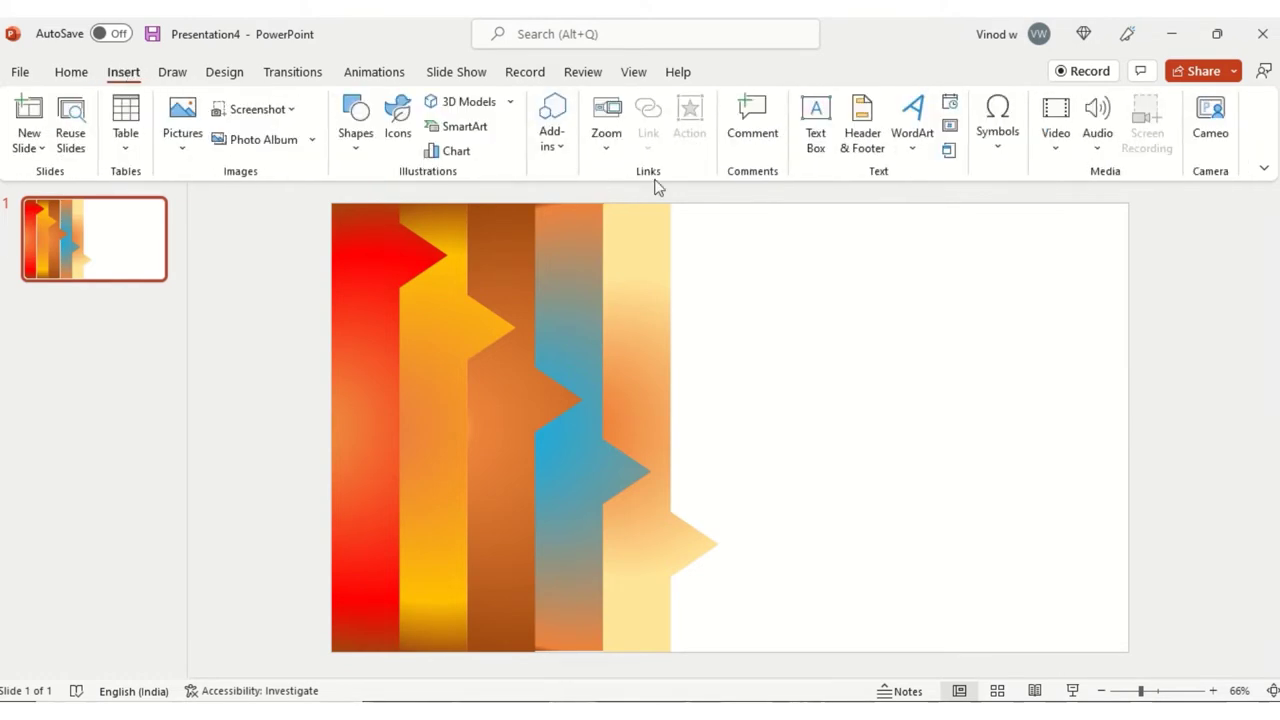